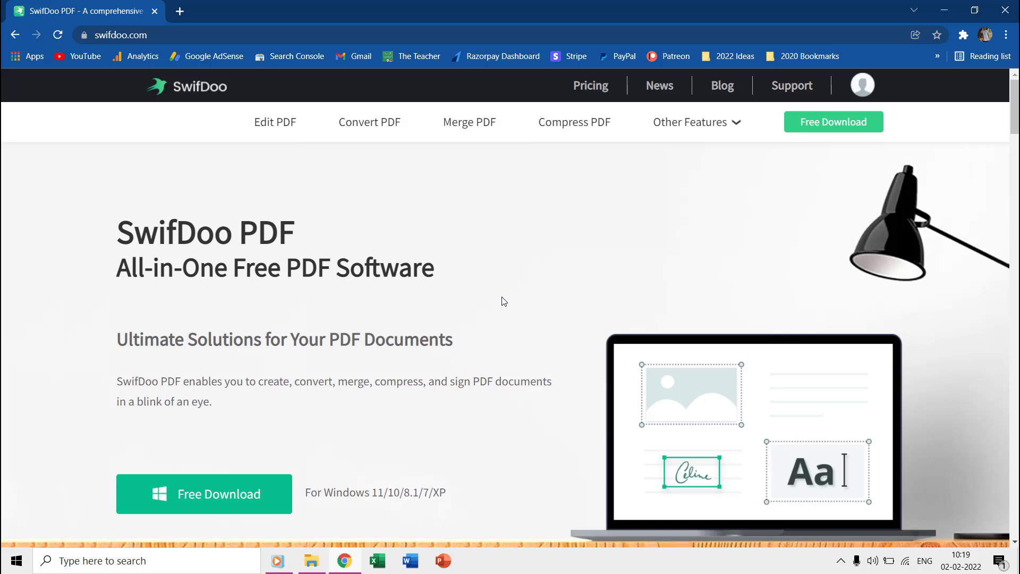
Scroll the SwifDoo site, then open Pricing and scroll to the monthly, annual and perpetual plan cards.
scroll(503, 298, down, 7)
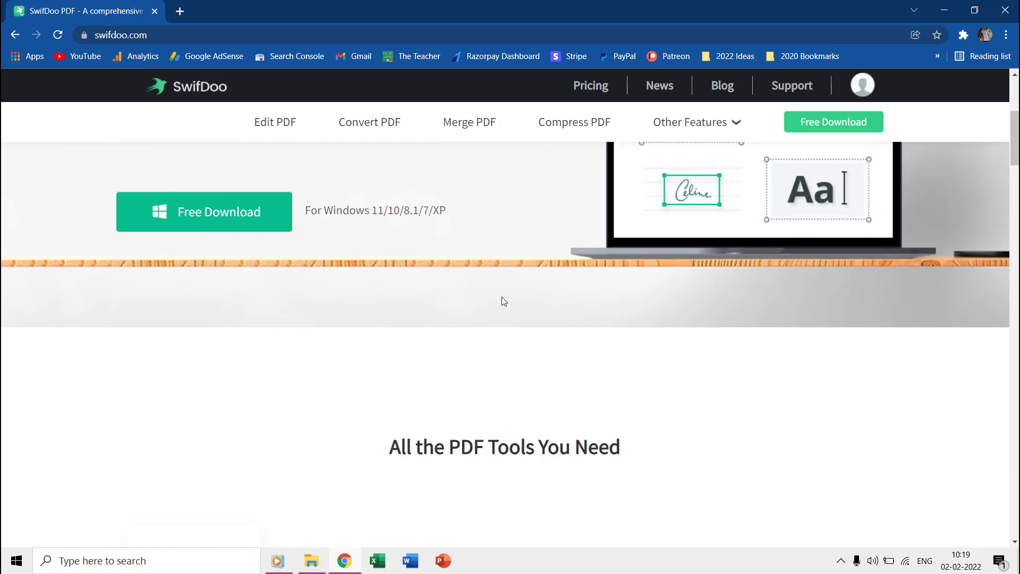
scroll(504, 302, down, 2)
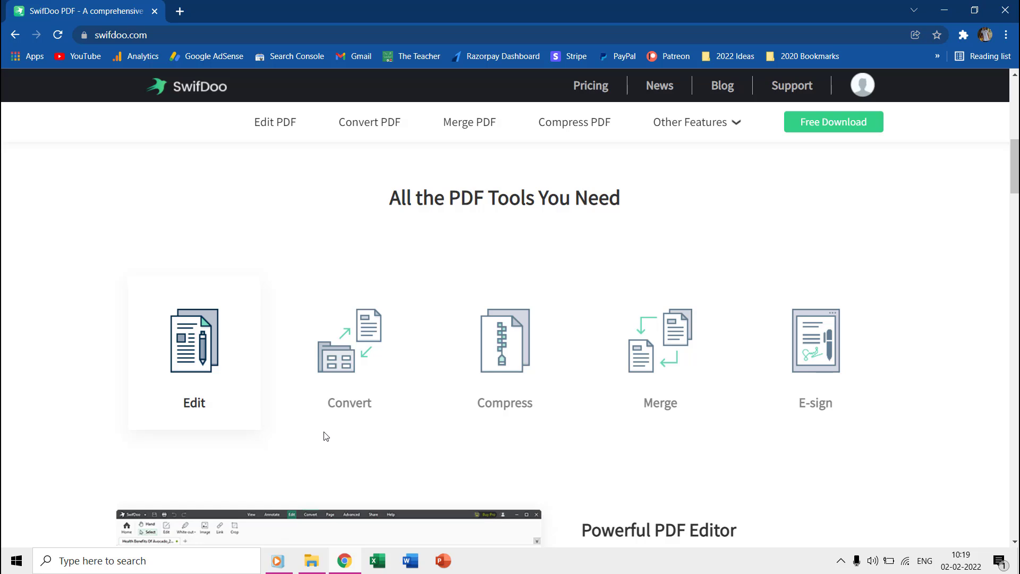
scroll(326, 436, down, 5)
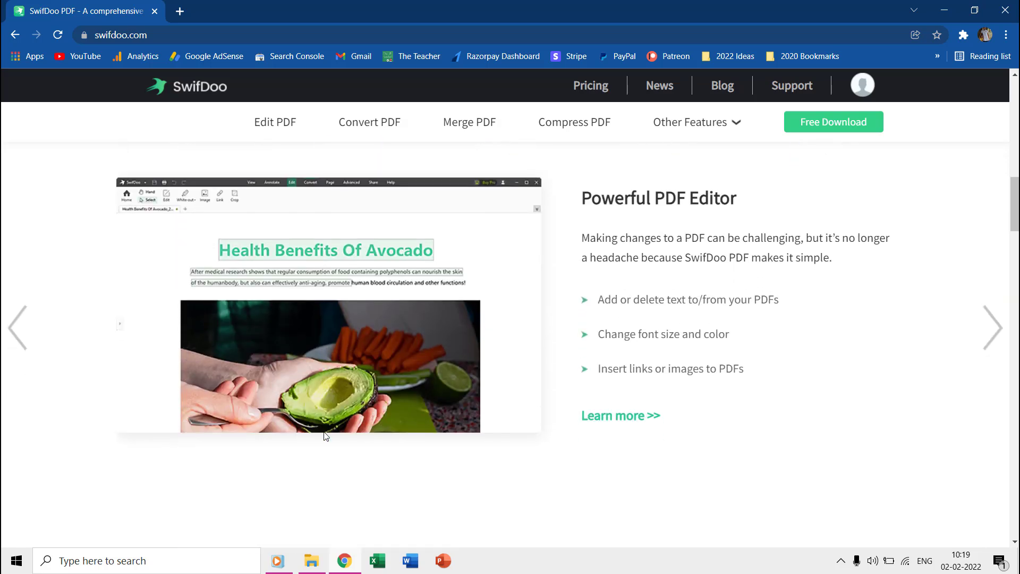
scroll(326, 436, down, 3)
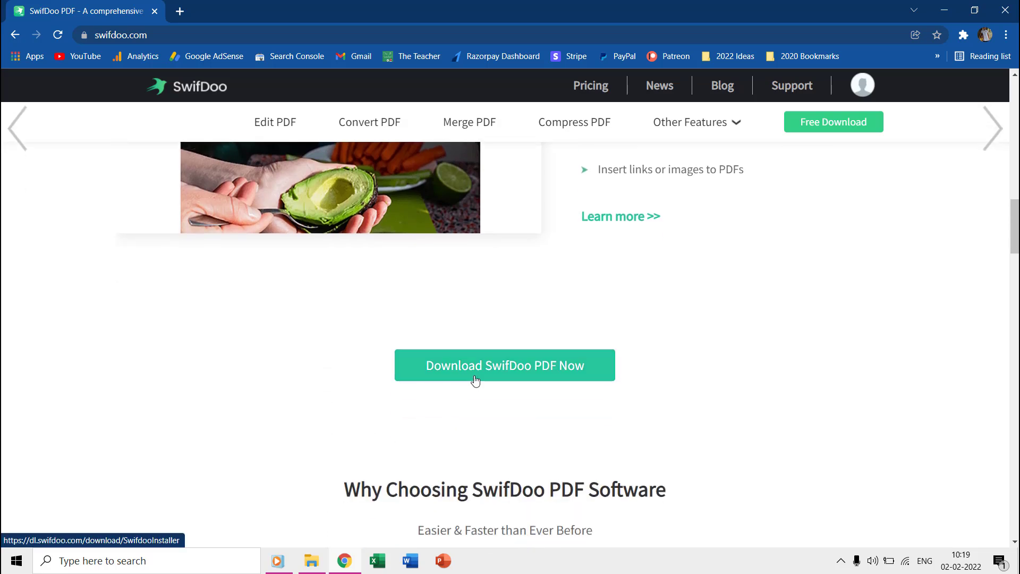
scroll(476, 380, down, 5)
scroll(477, 379, down, 2)
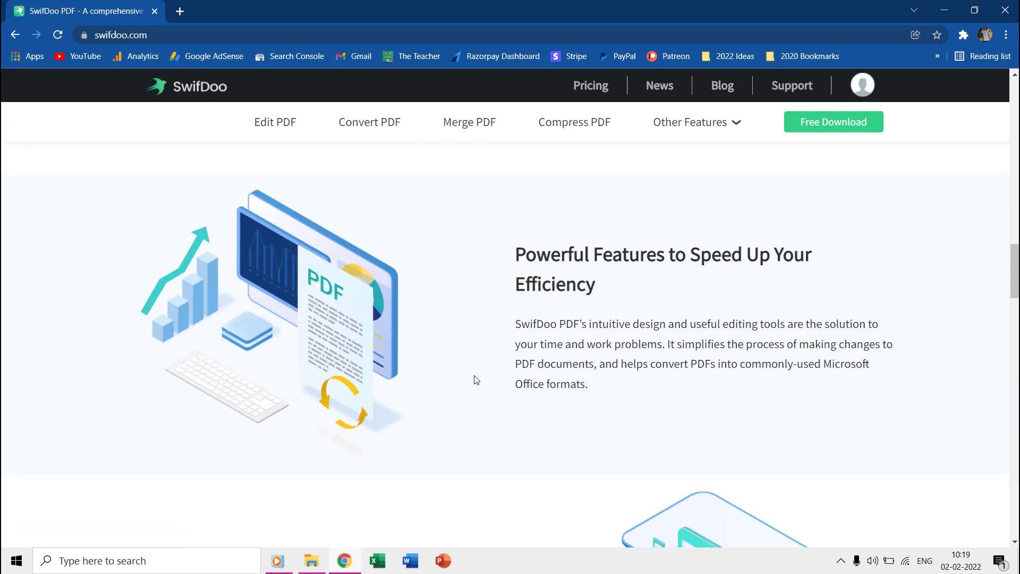
scroll(476, 379, down, 4)
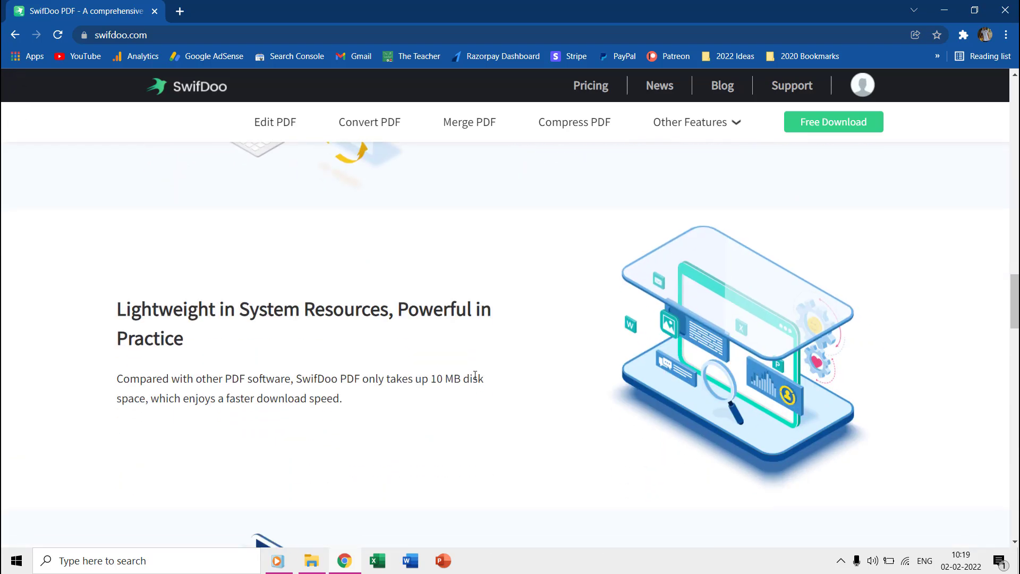
scroll(496, 347, down, 3)
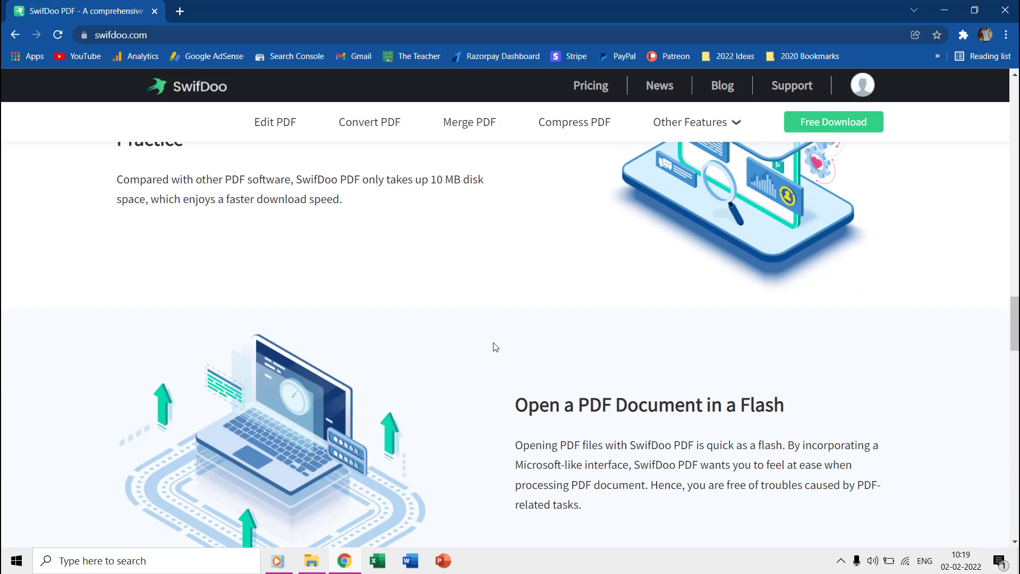
scroll(495, 346, down, 1)
click(585, 91)
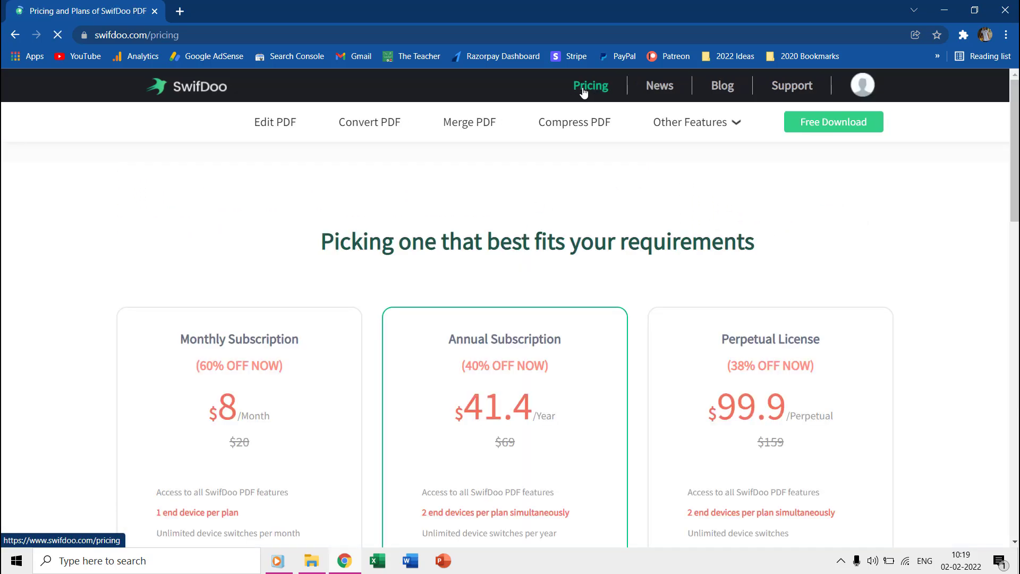
scroll(337, 180, down, 2)
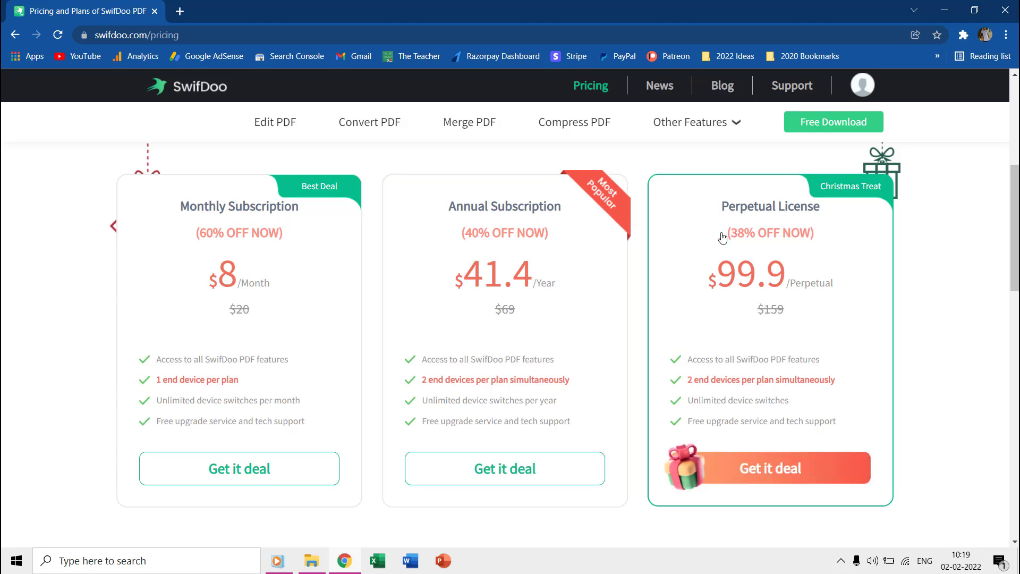
Launch SwifDoo PDF from the Windows Start menu.
click(26, 558)
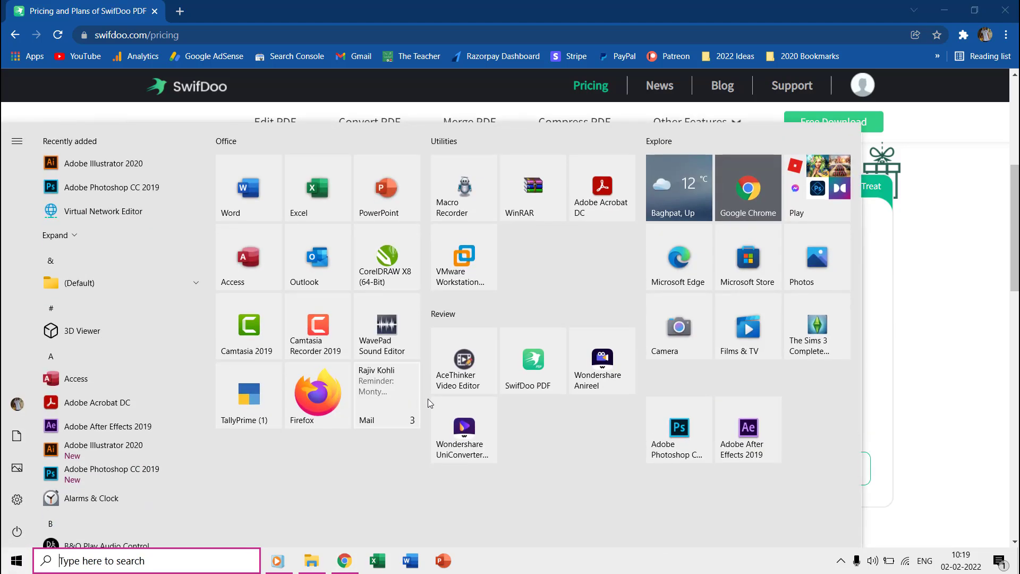
click(532, 372)
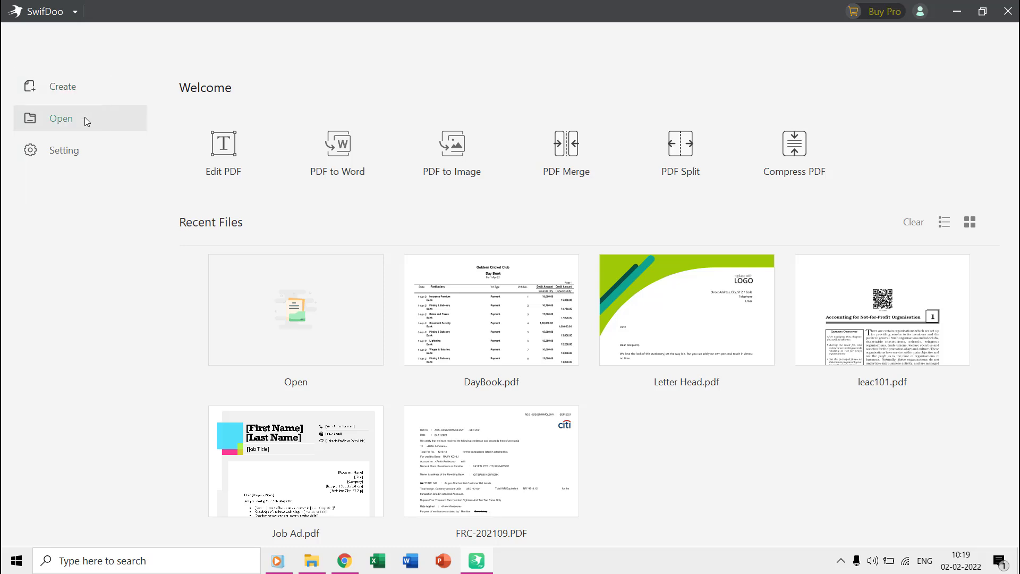
Show the main menu's Export PDF as submenu with Word, Excel, PPT and Image.
click(46, 13)
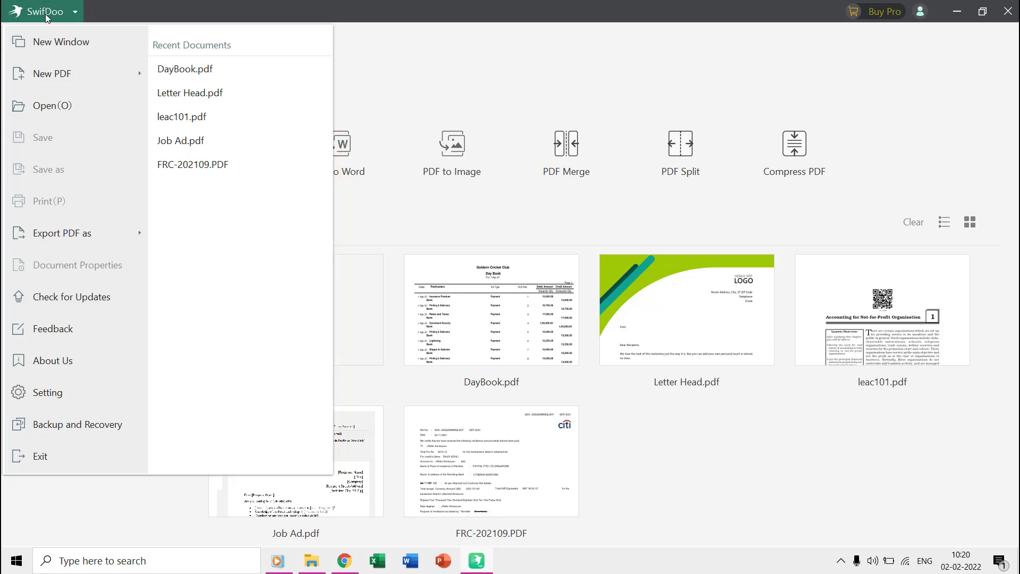
mouse_move(68, 230)
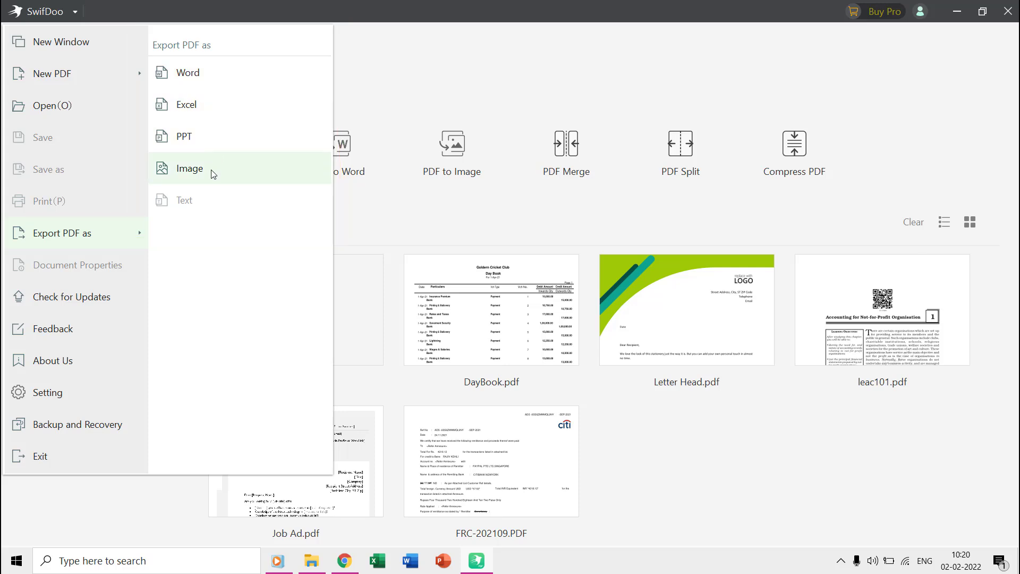
Add Desktop > Swifdoo PDF Review > PDFs > DayBook.pdf to the PDF-to-Word converter.
click(203, 75)
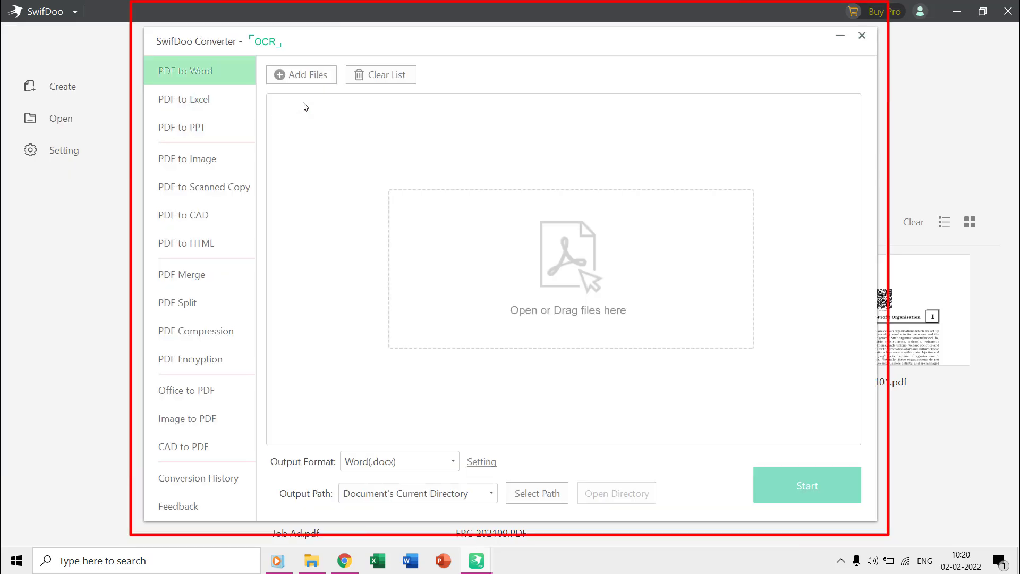
click(299, 75)
click(184, 131)
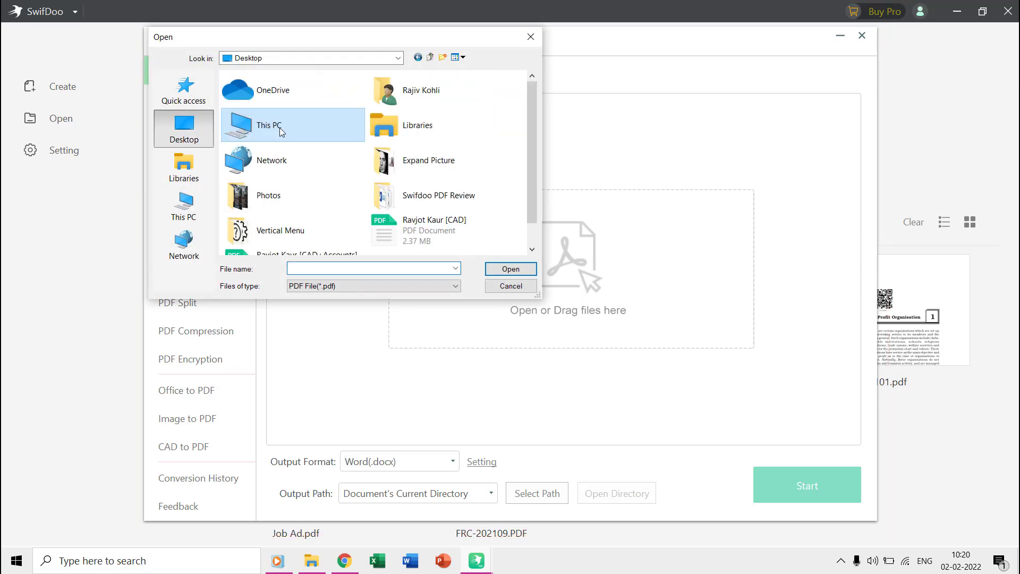
scroll(420, 140, down, 1)
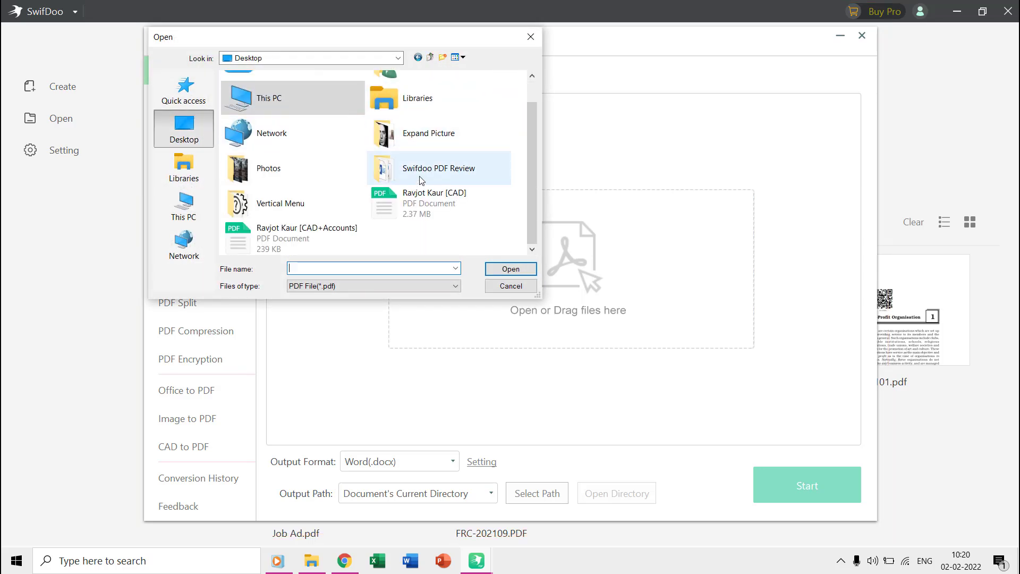
double_click(420, 168)
double_click(239, 91)
double_click(239, 91)
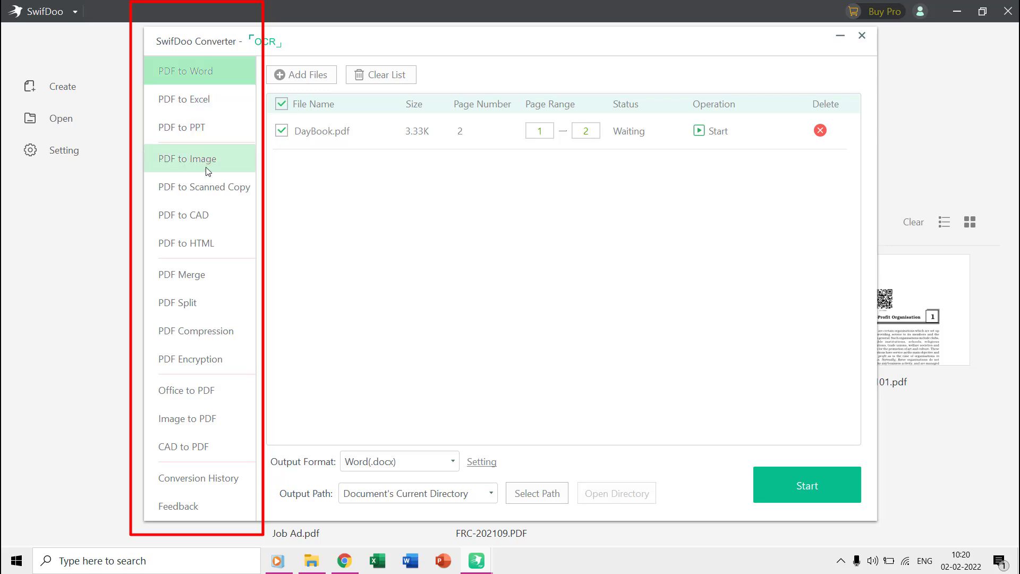
Look over the Merge, Split, Compression and Office to PDF tools, then close the converter.
click(212, 286)
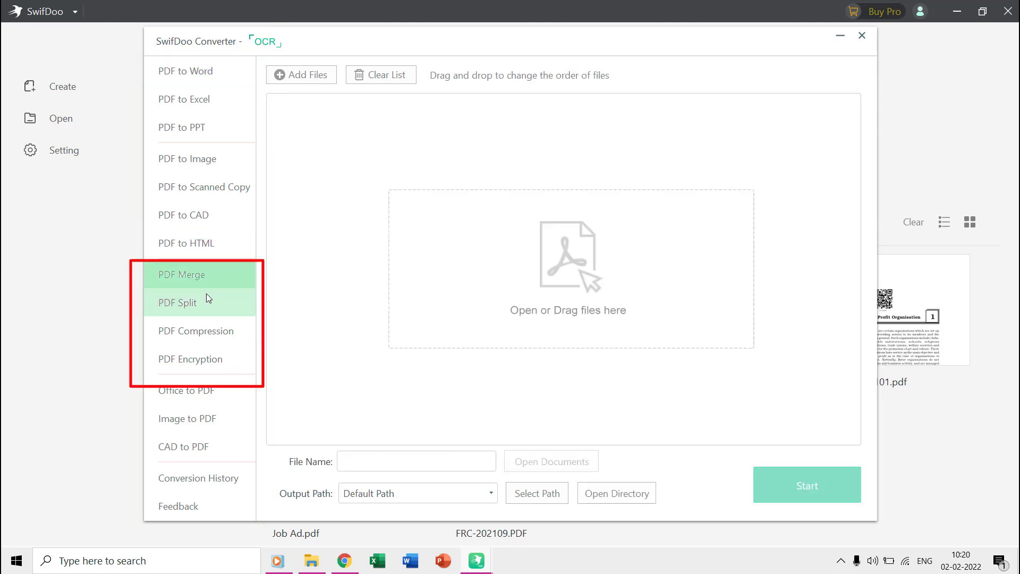
click(206, 297)
click(207, 334)
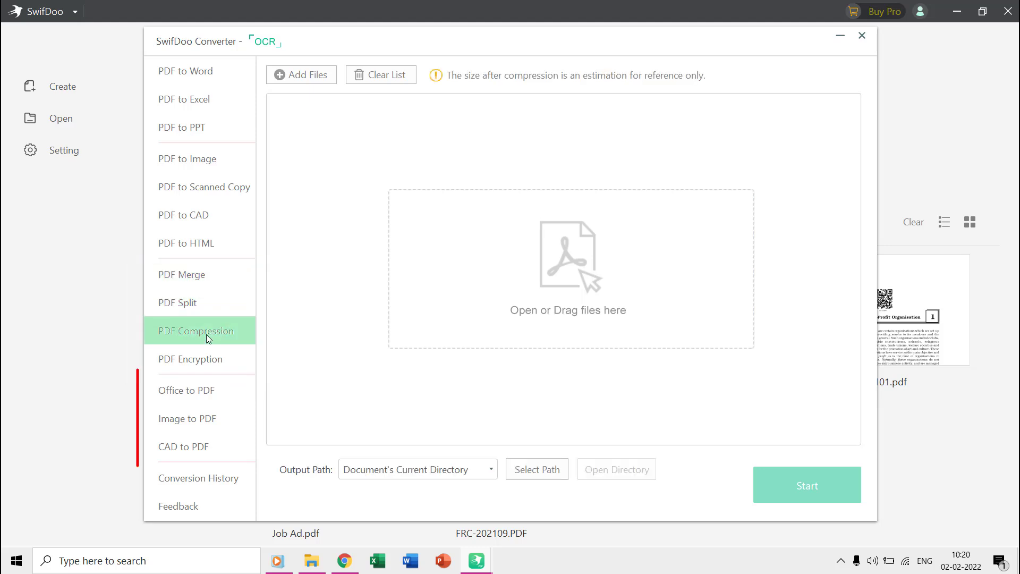
click(201, 386)
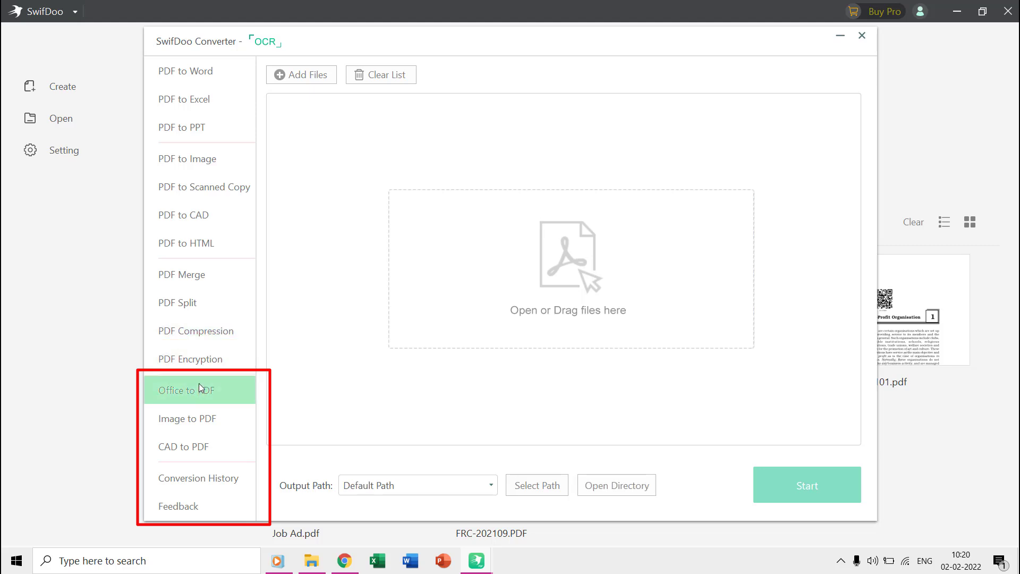
click(861, 36)
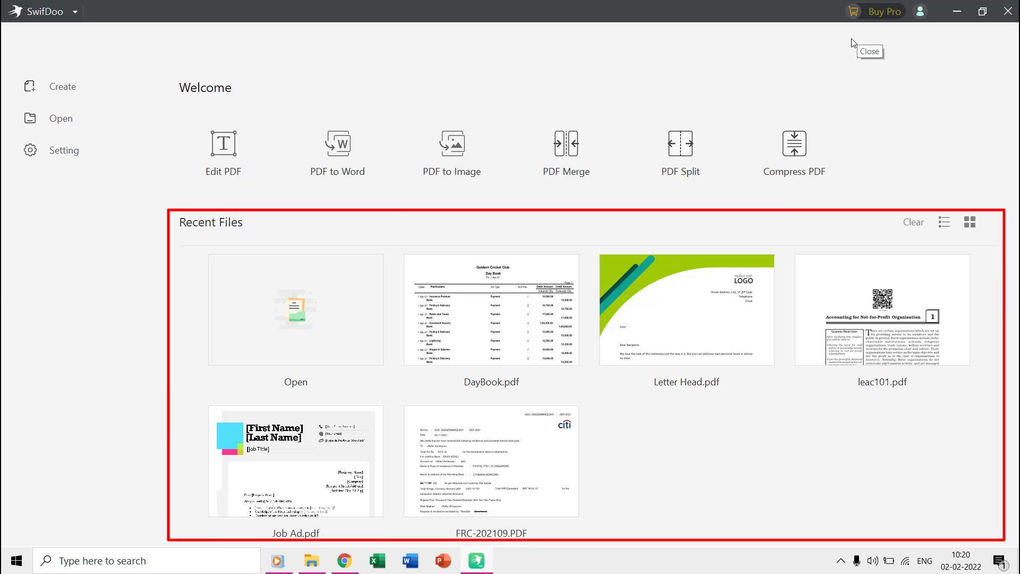
Open DayBook.pdf from Recent Files and tour the Annotate, Edit, Convert, Page, Advanced, Share and View tabs.
click(498, 296)
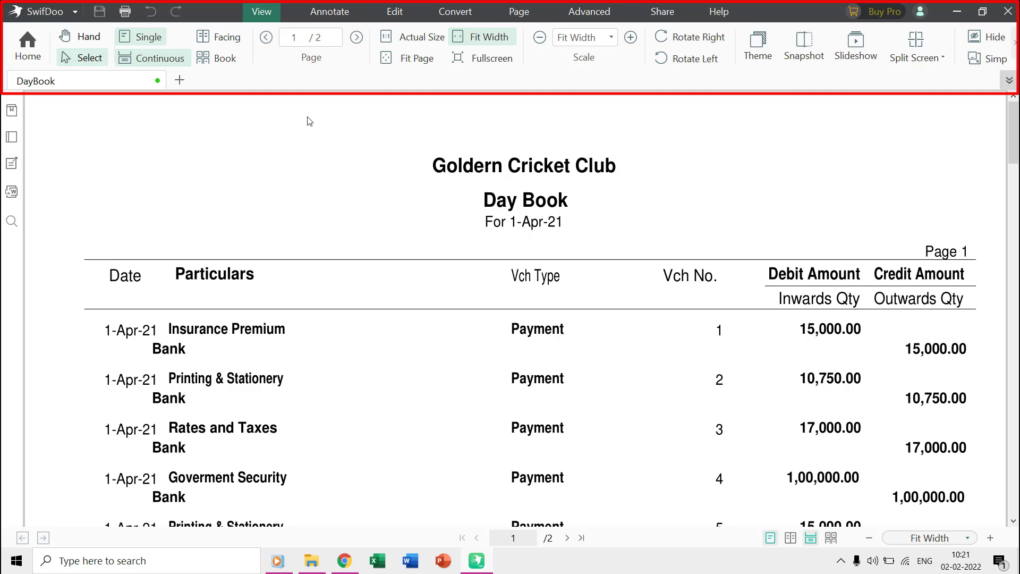
click(342, 13)
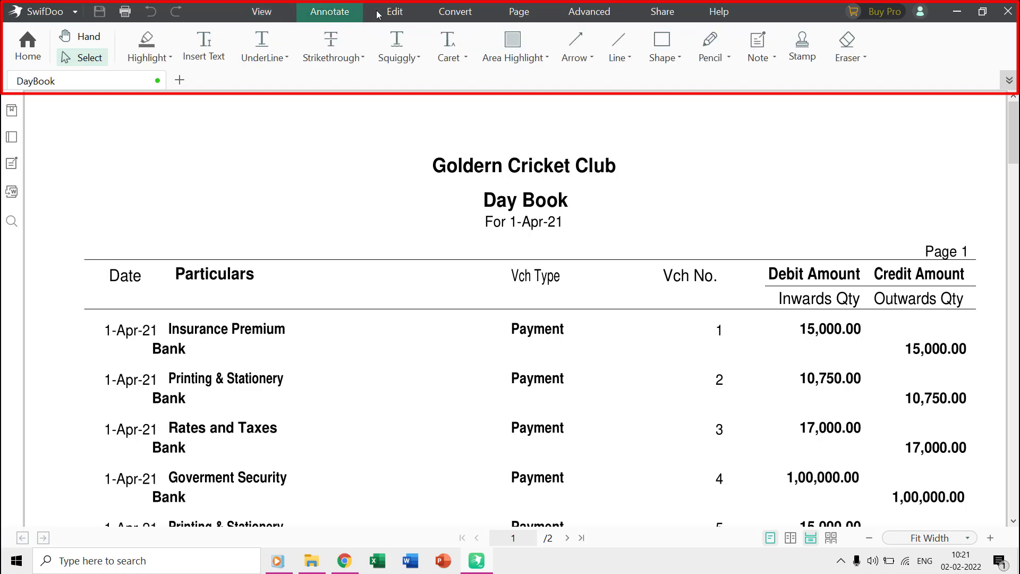
click(394, 11)
click(455, 12)
click(530, 13)
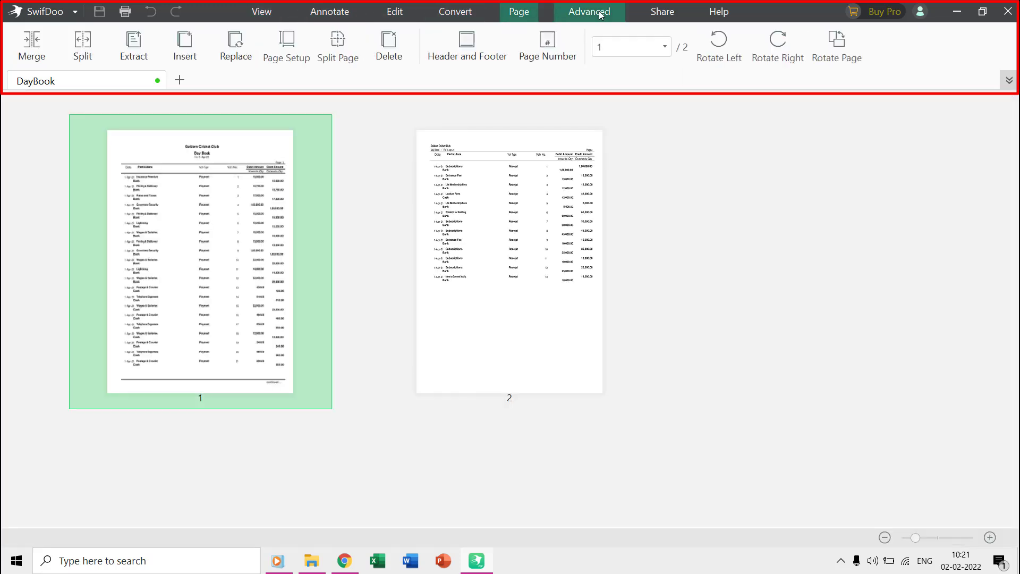
click(602, 14)
click(671, 14)
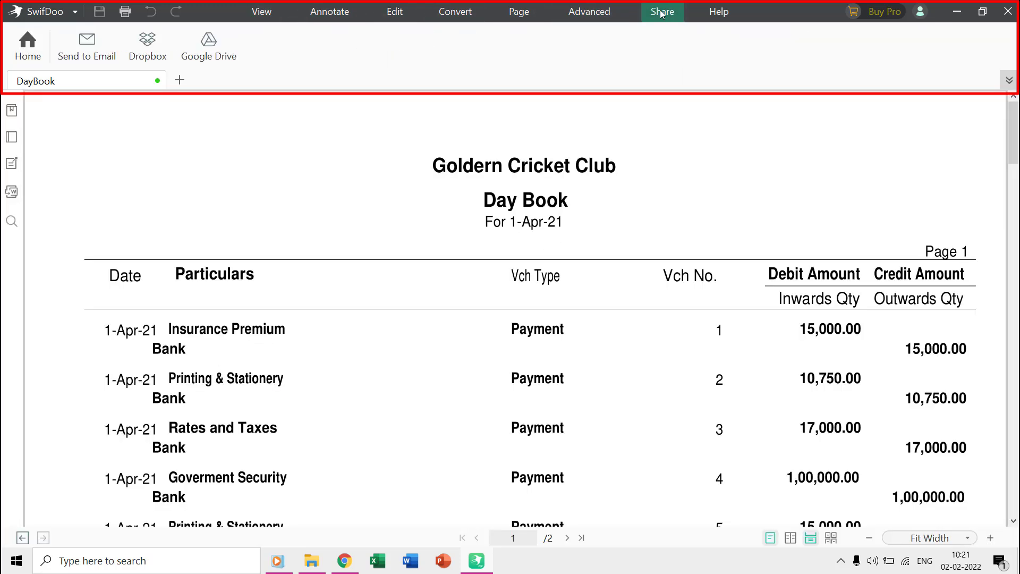
click(262, 14)
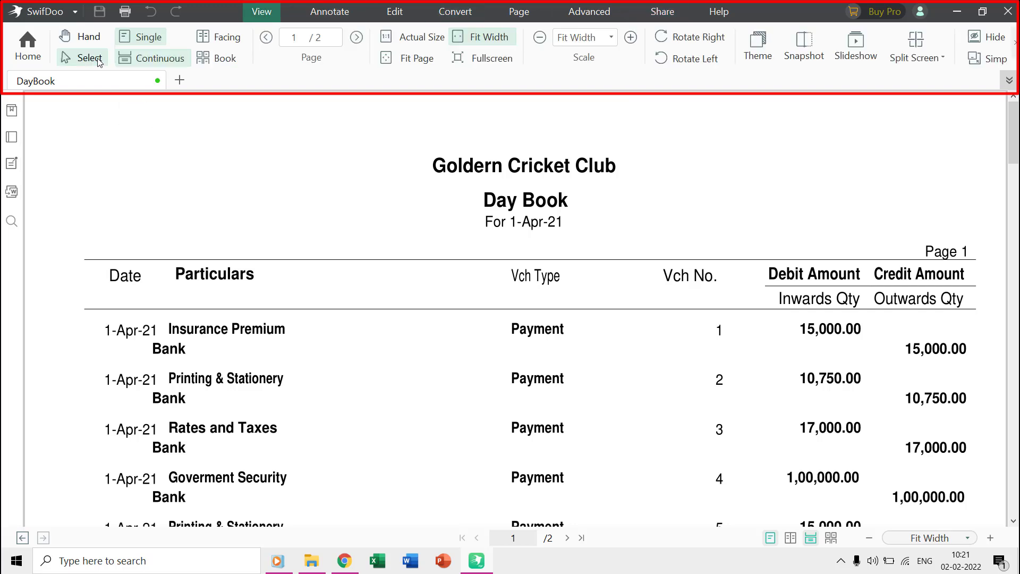
Pan the day book up with the Hand tool, then return to Select mode.
click(83, 38)
drag(211, 302, 211, 109)
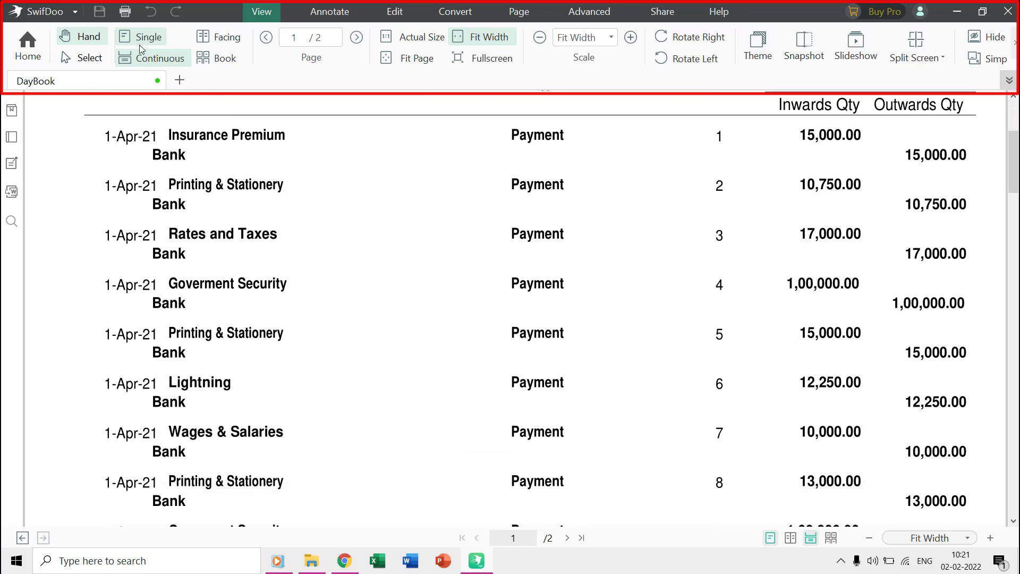
click(100, 56)
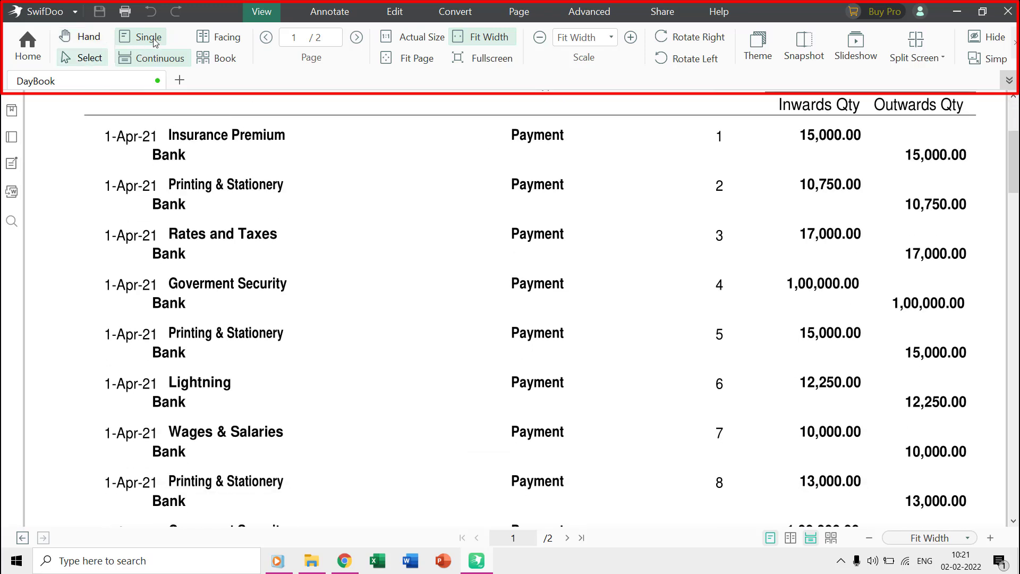
Try the two-page and Book layouts, then settle on Single page back at page 1.
click(226, 37)
click(223, 60)
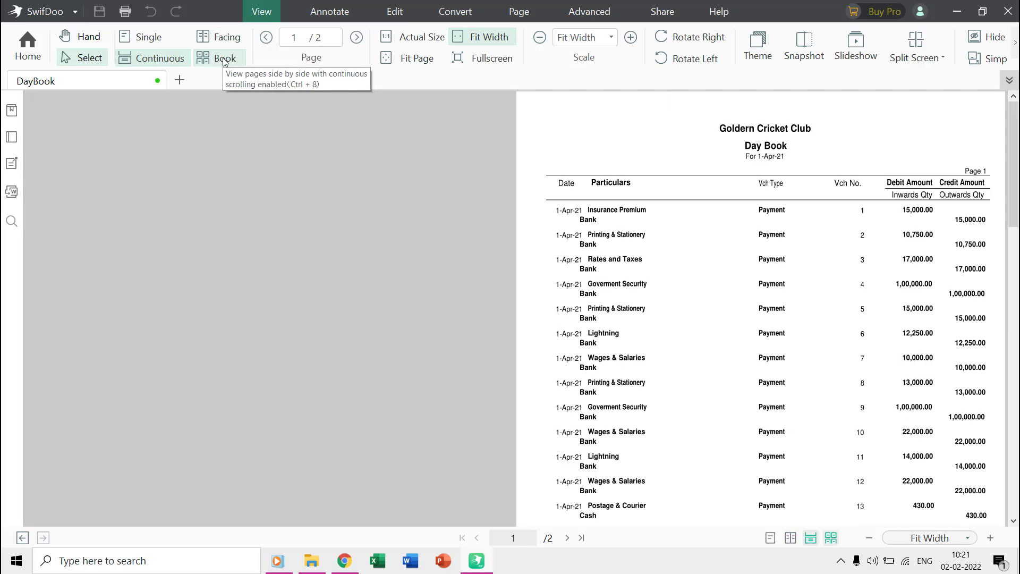
scroll(588, 260, down, 6)
scroll(587, 261, down, 5)
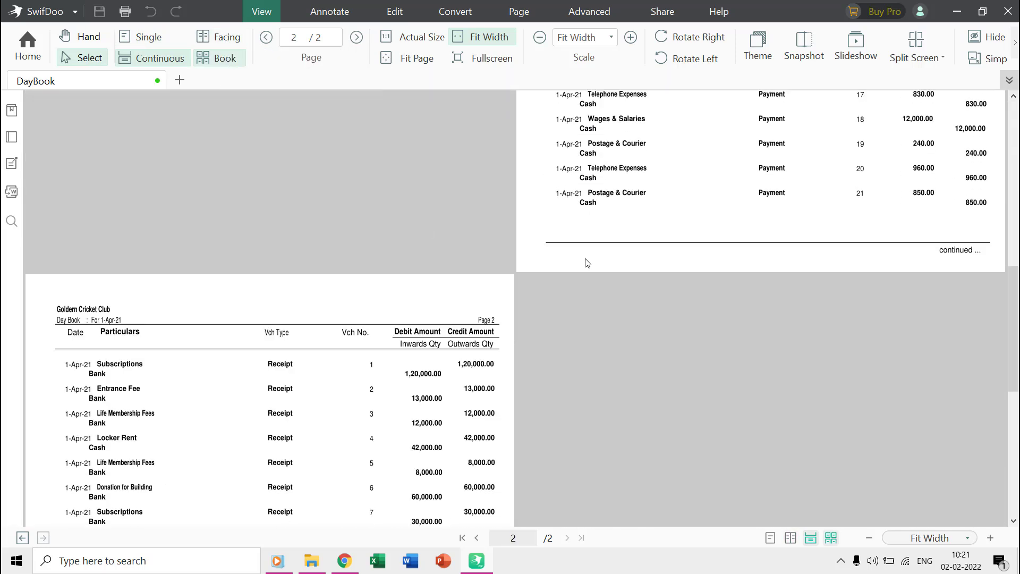
click(267, 37)
click(356, 37)
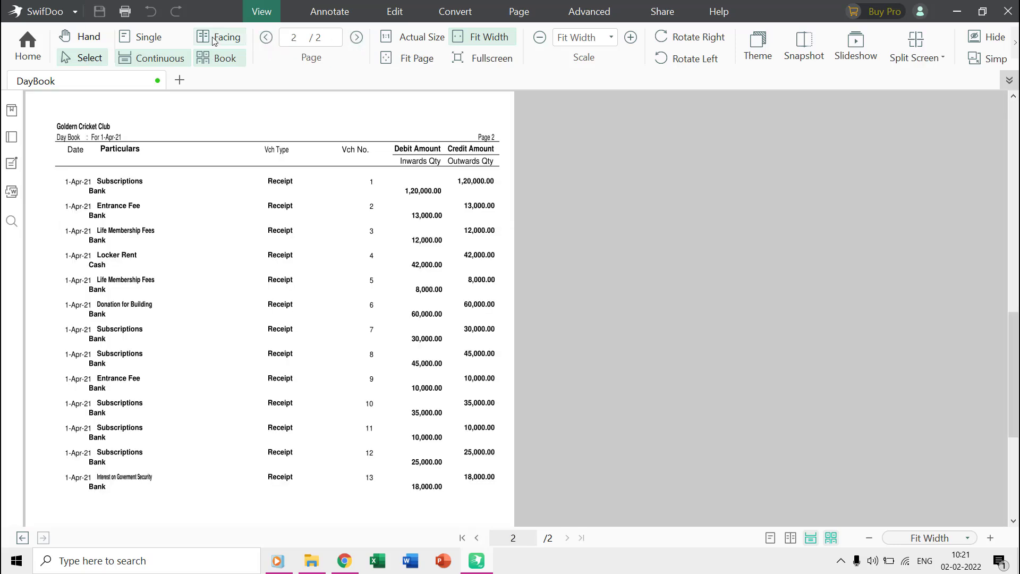
click(141, 36)
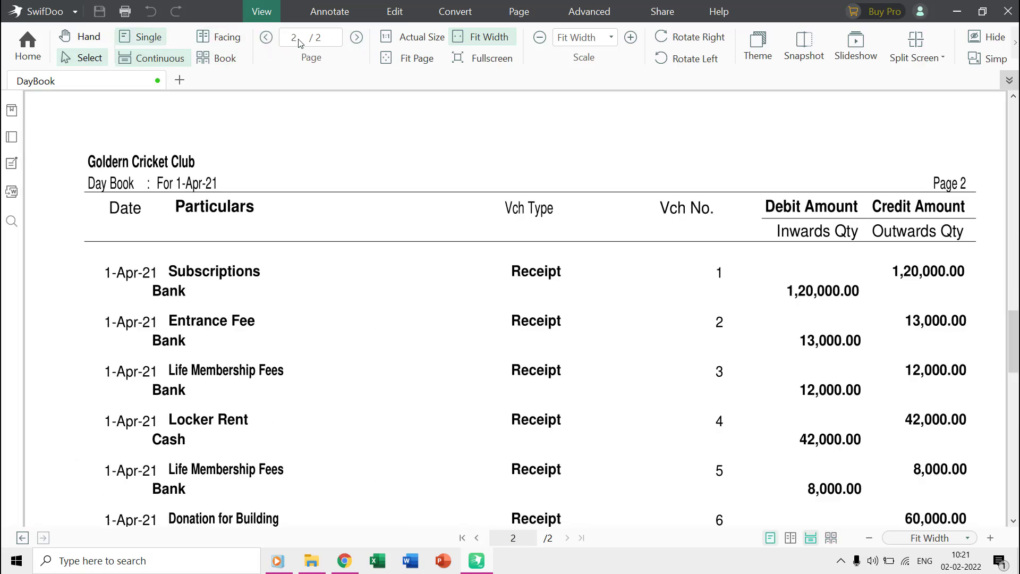
click(271, 37)
Change the zoom from Actual Size to Fit Page and finally Fit Width.
click(411, 38)
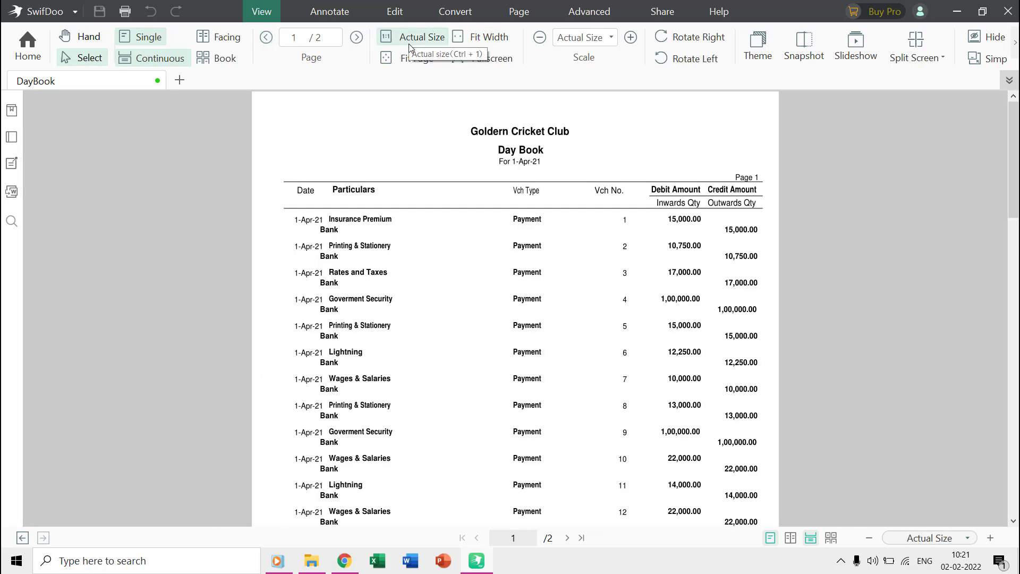
click(415, 59)
click(478, 45)
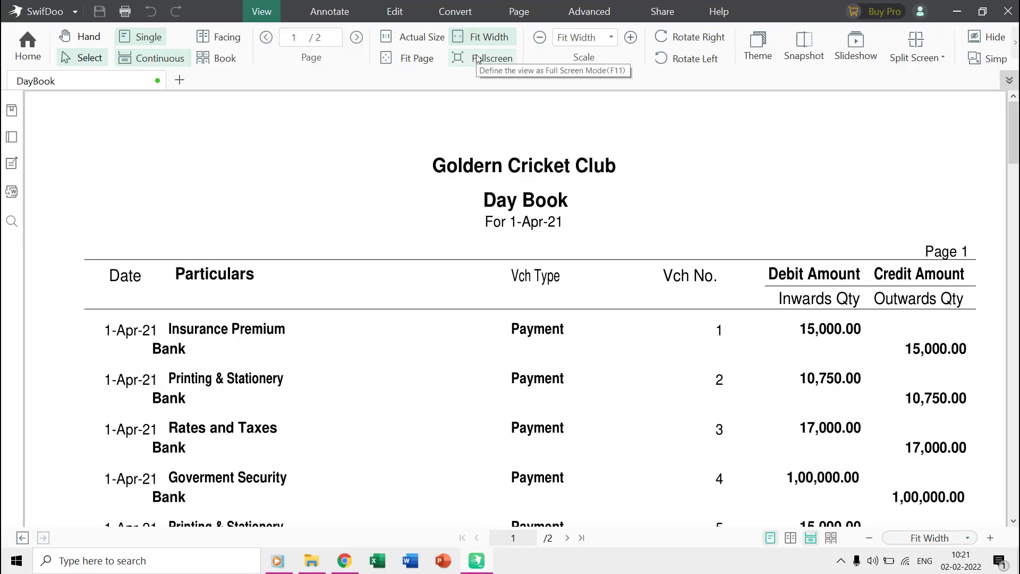
click(540, 38)
click(540, 37)
click(540, 38)
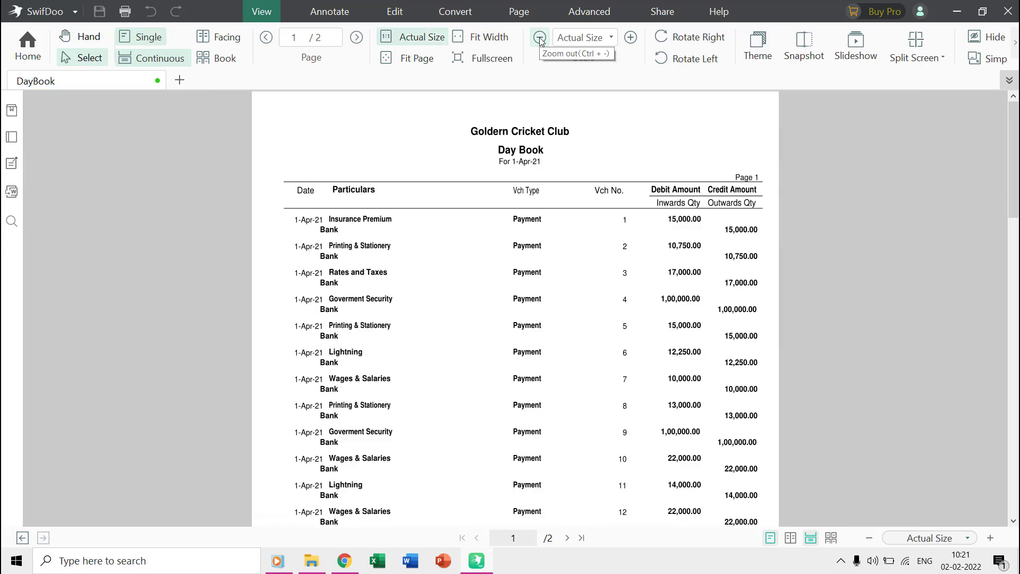
click(631, 37)
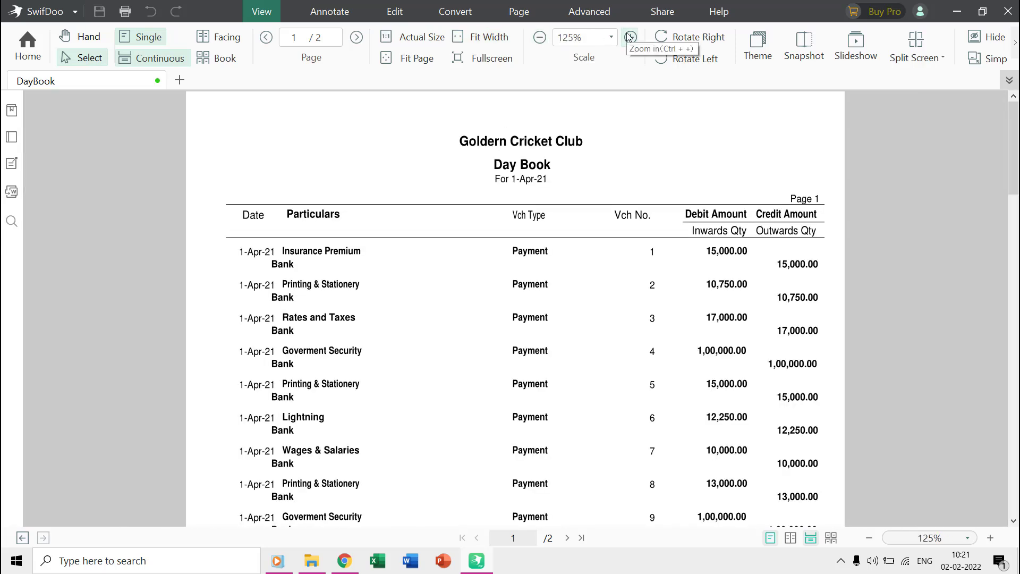
click(631, 37)
click(631, 37)
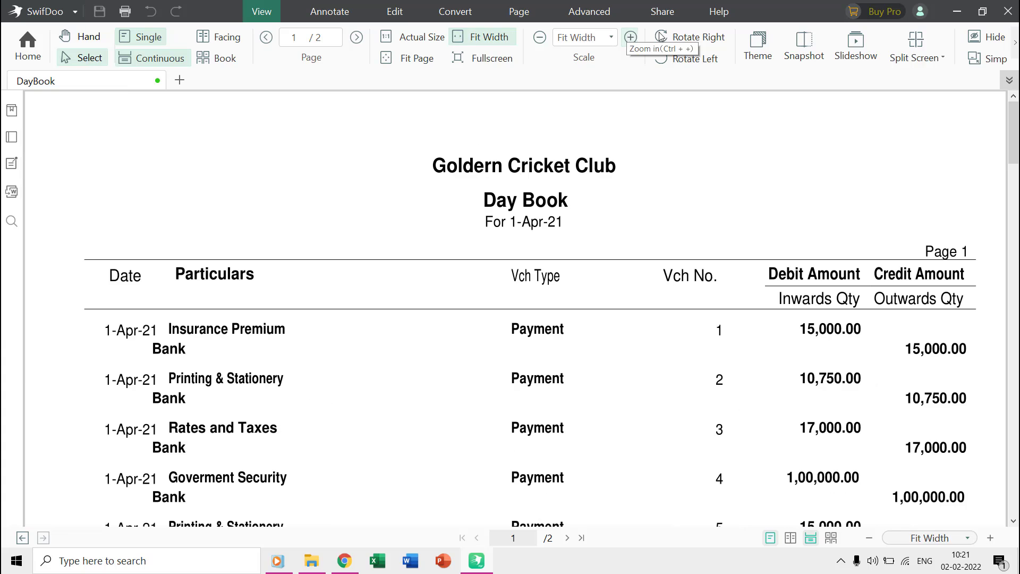
click(674, 37)
click(674, 36)
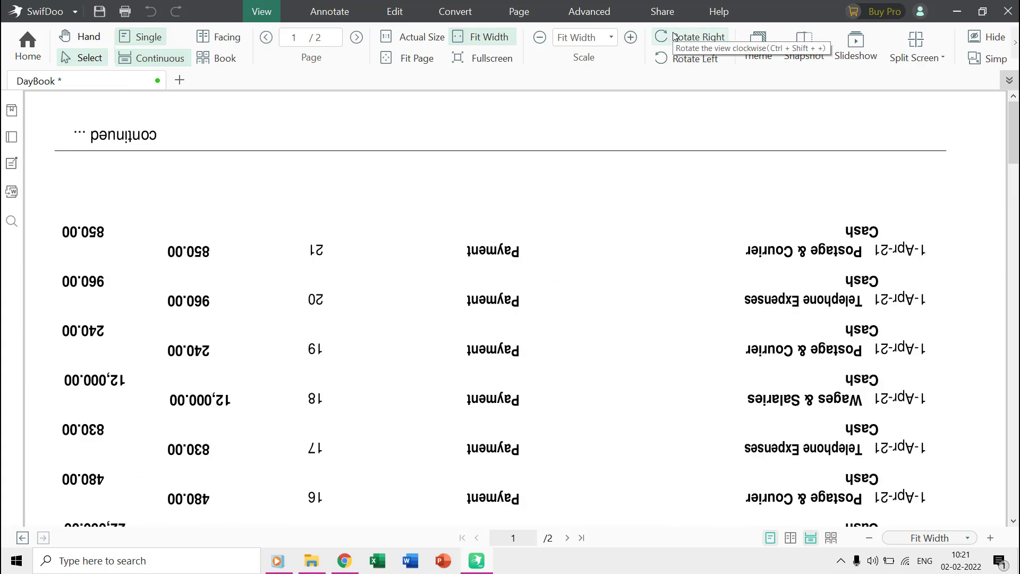
click(674, 59)
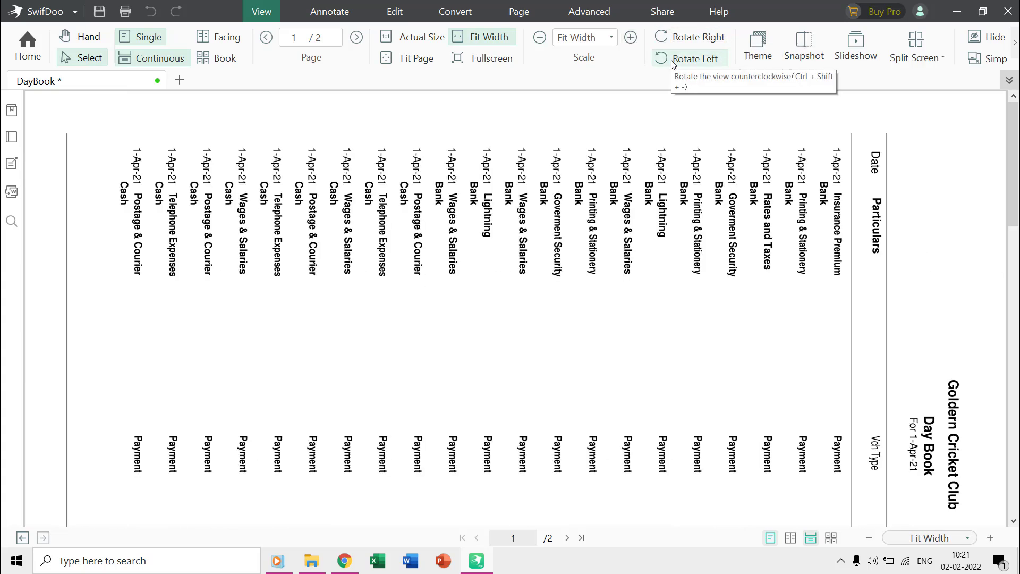
click(674, 43)
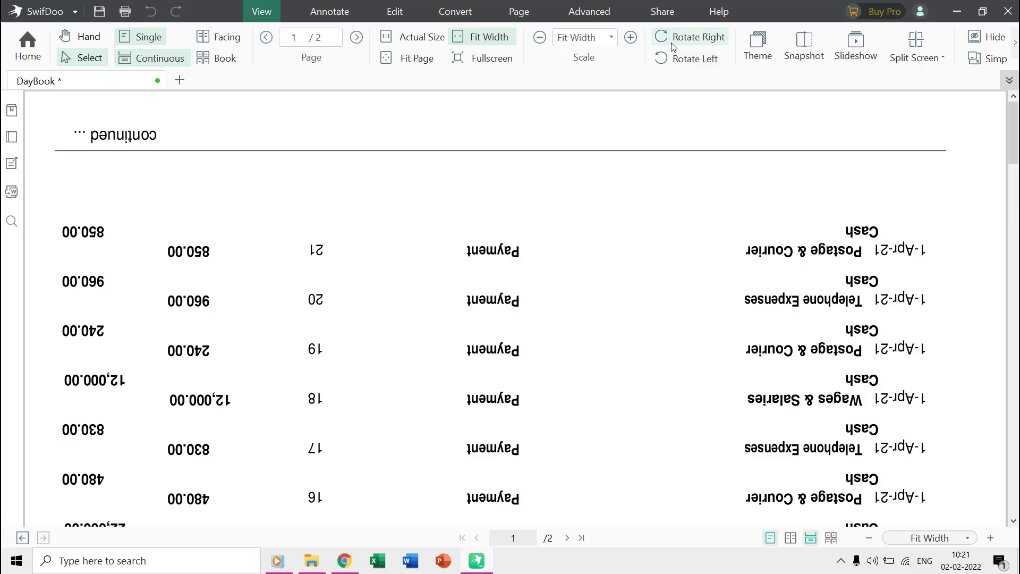
click(674, 44)
click(674, 43)
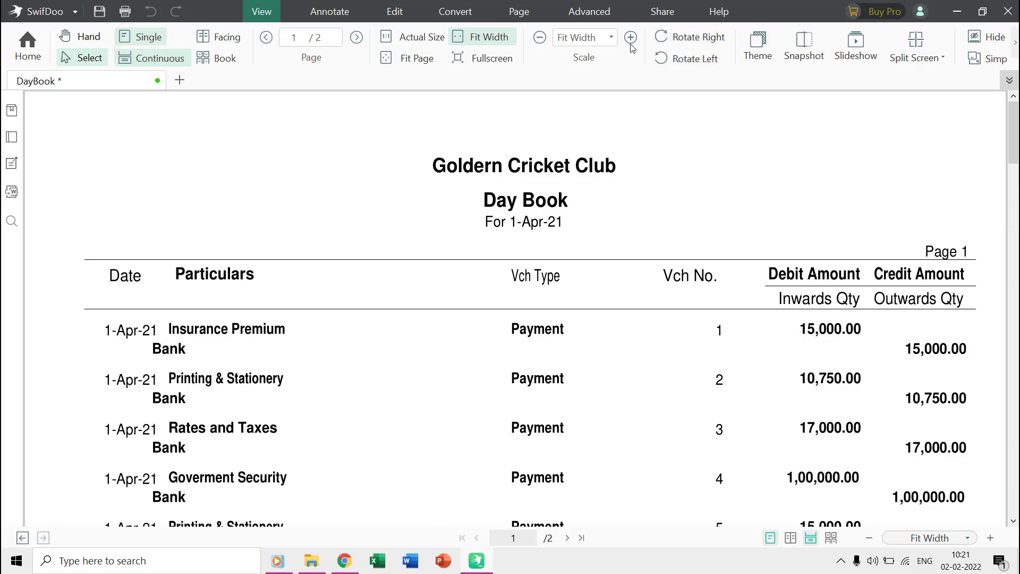
click(749, 57)
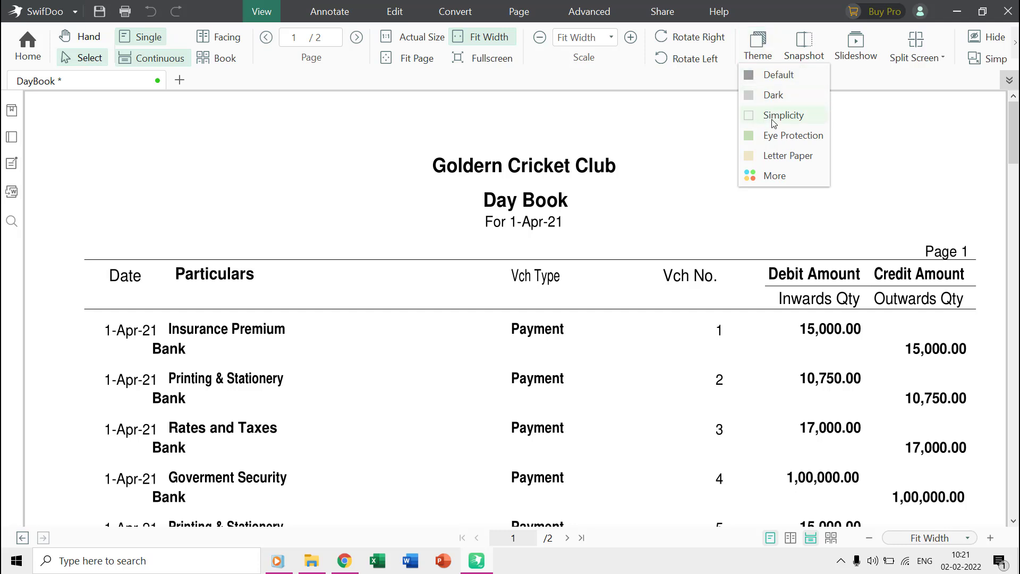
click(772, 97)
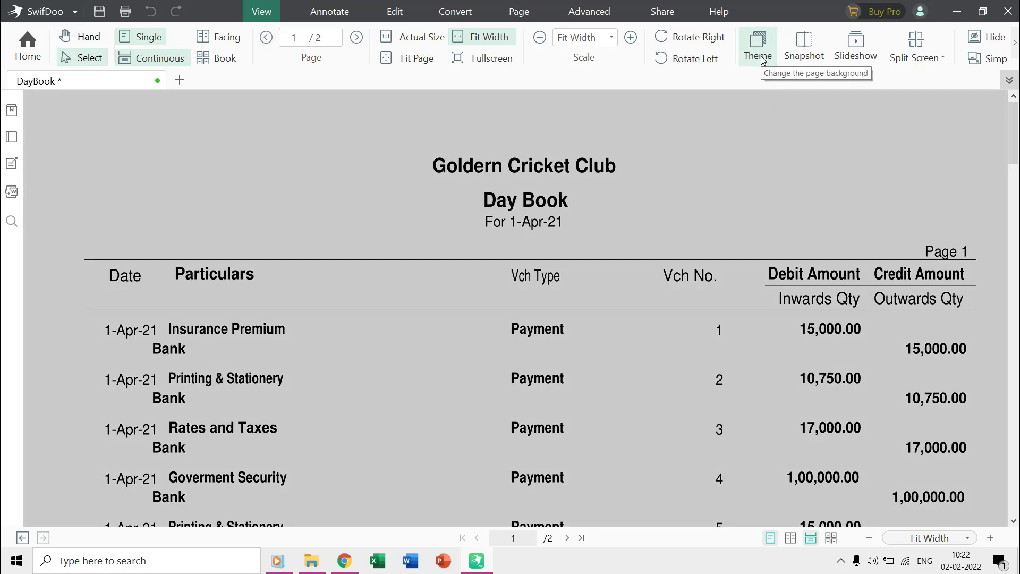
click(763, 60)
Restore the white page background, take a snapshot, and split the screen vertically.
click(765, 77)
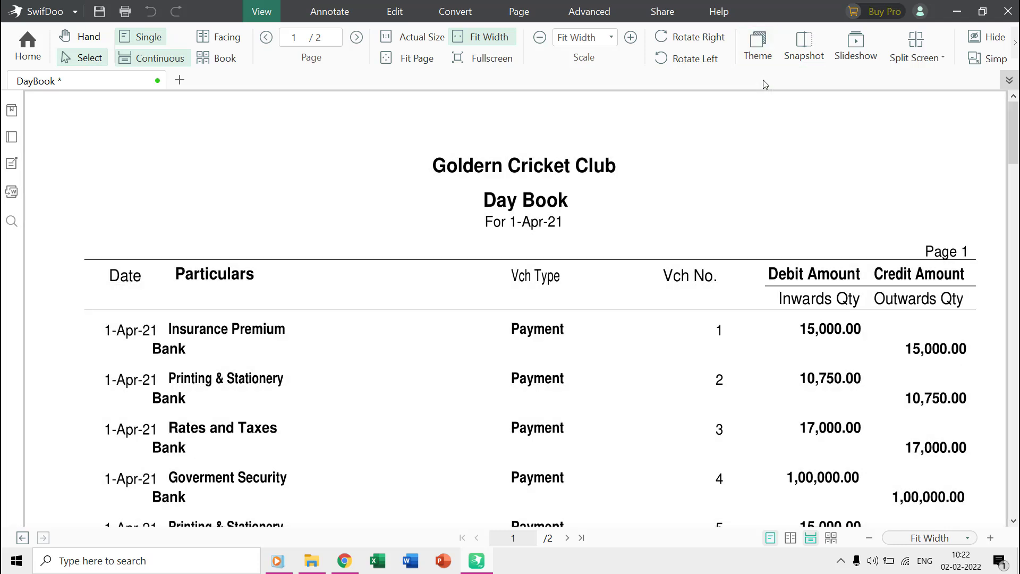
click(804, 46)
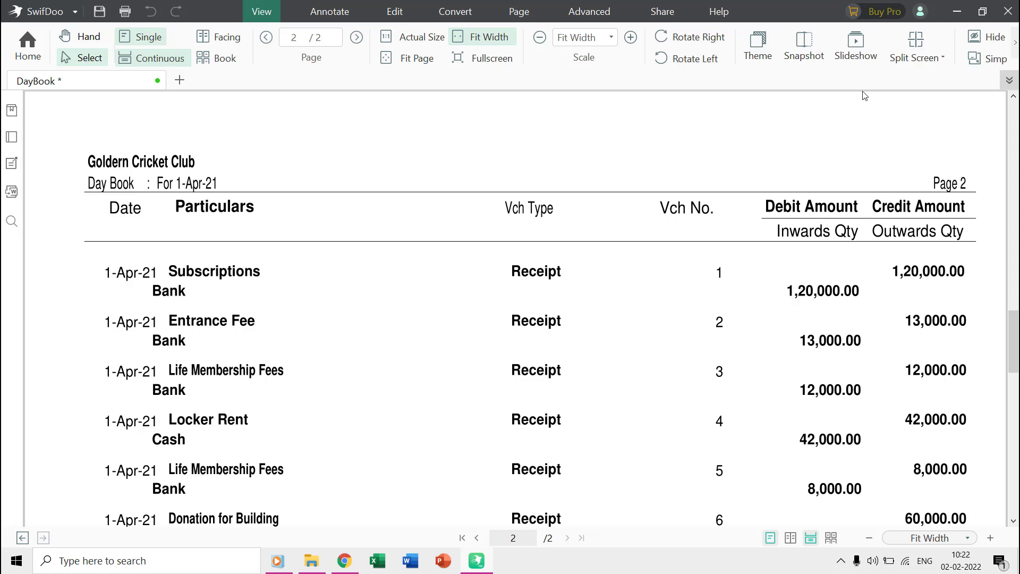
click(915, 50)
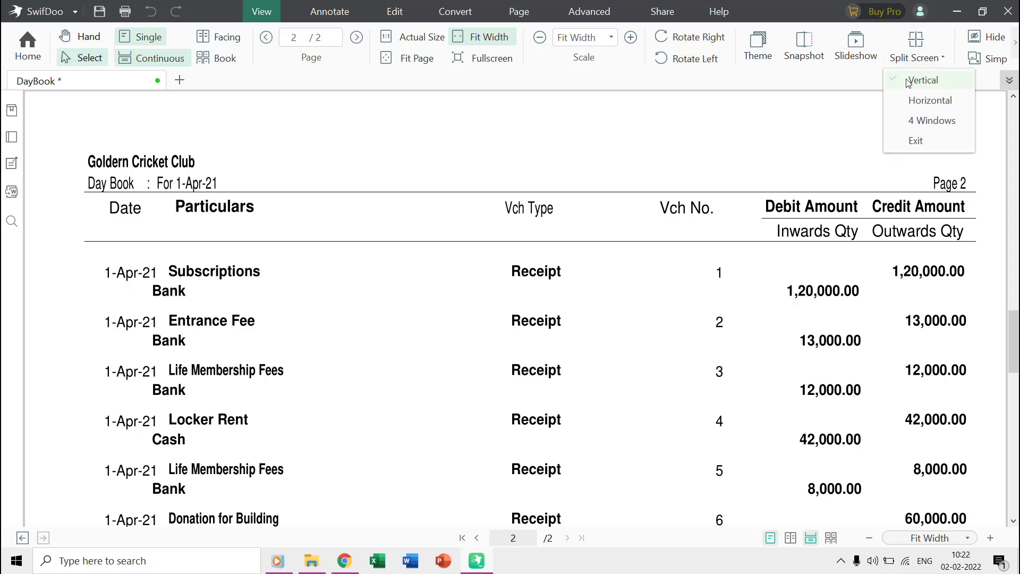
click(908, 83)
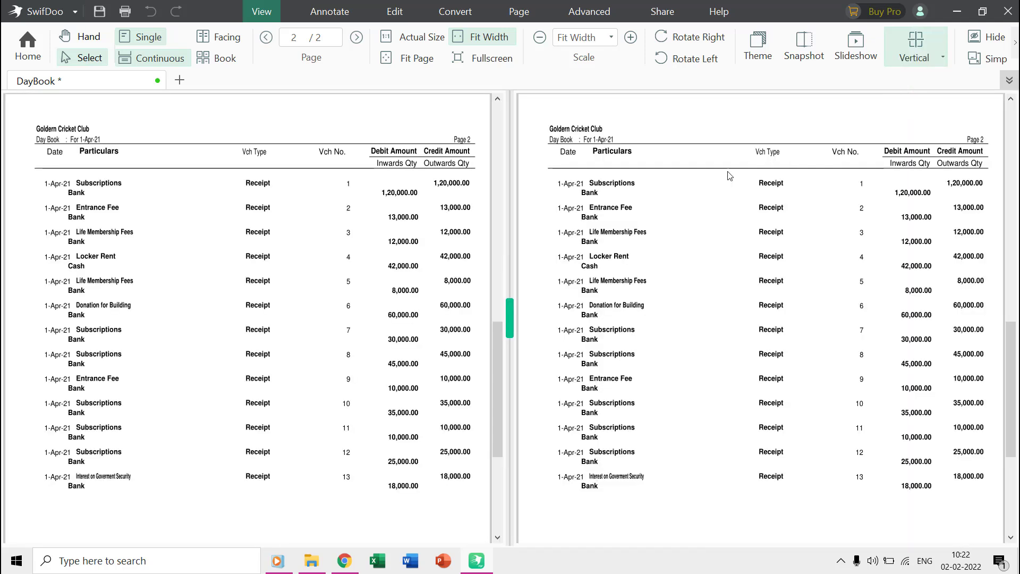
Scroll the right pane to page 1 for comparison, then close the vertical split.
scroll(665, 199, down, 1)
scroll(664, 199, up, 7)
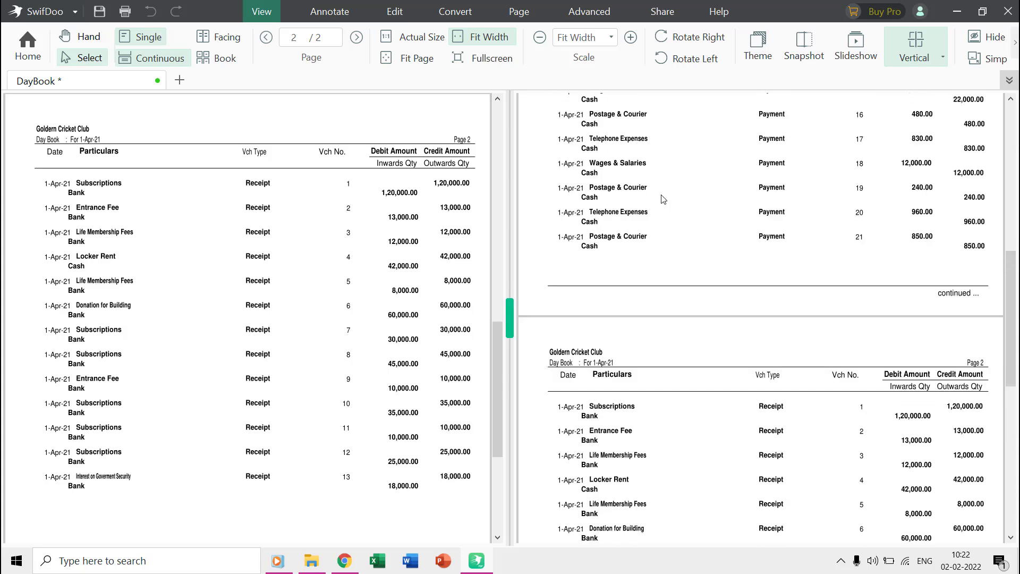
scroll(663, 199, up, 5)
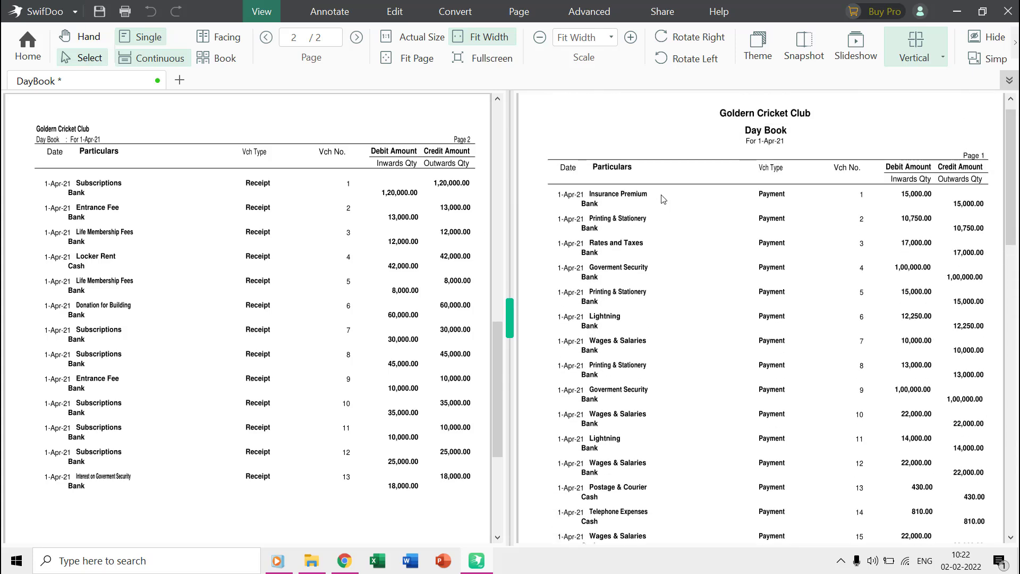
click(911, 46)
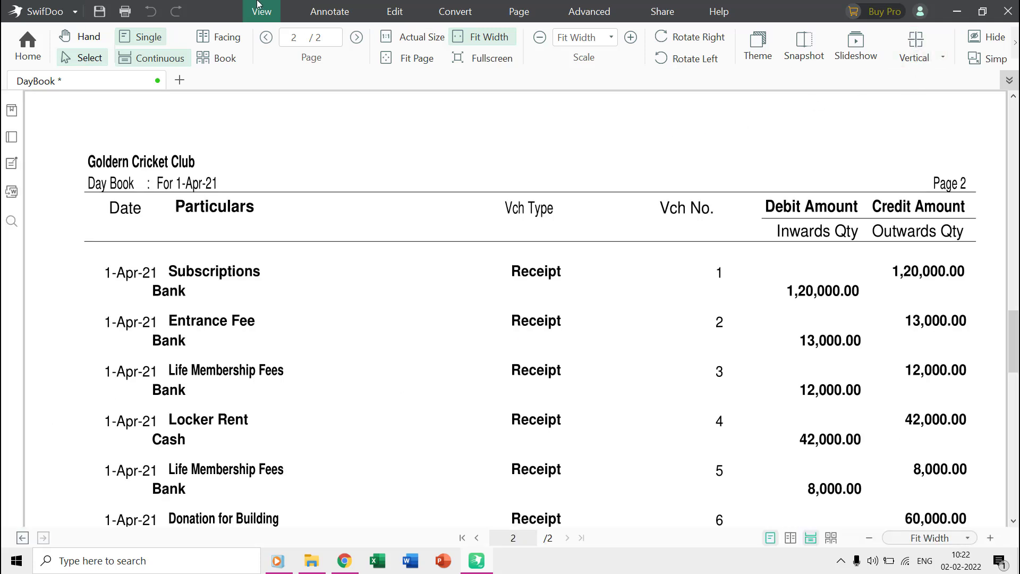
Highlight the club name and Day Book header, and draw a red arrow toward Receipt.
click(329, 12)
click(140, 53)
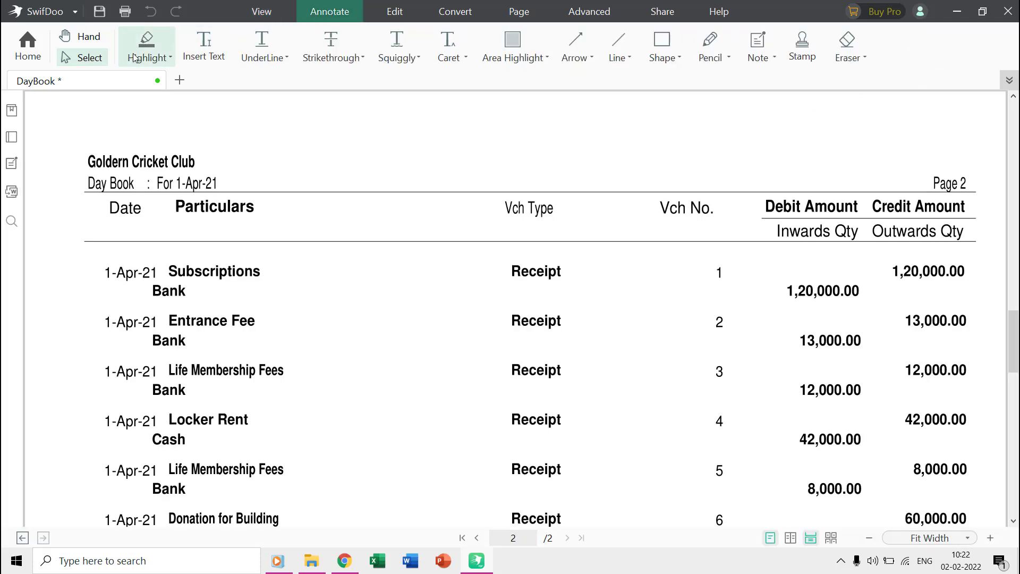
drag(85, 159, 242, 159)
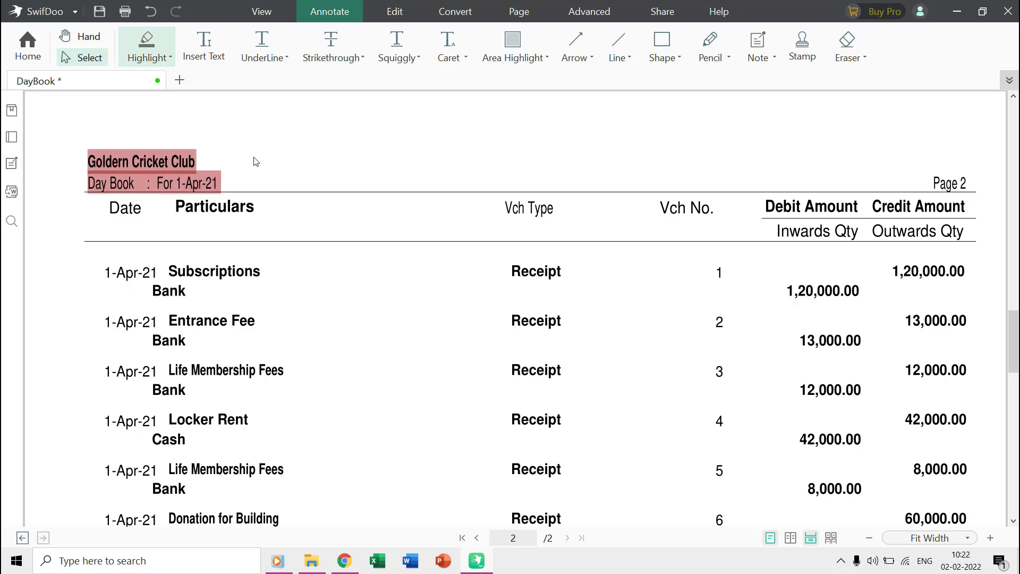
click(576, 46)
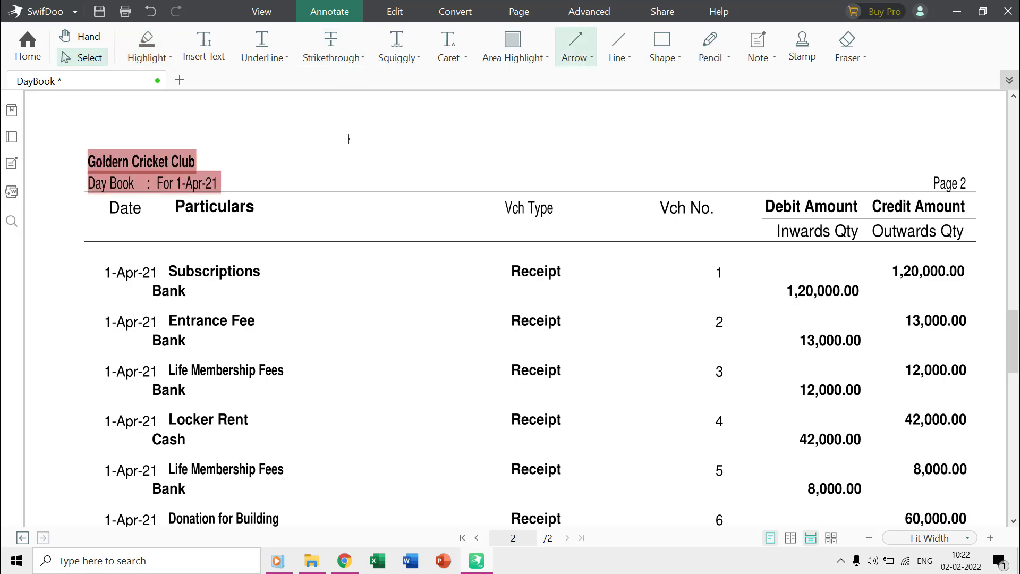
drag(349, 138, 485, 264)
Draw a red rectangle around Vch No. and a freehand red circle around voucher 2.
click(662, 47)
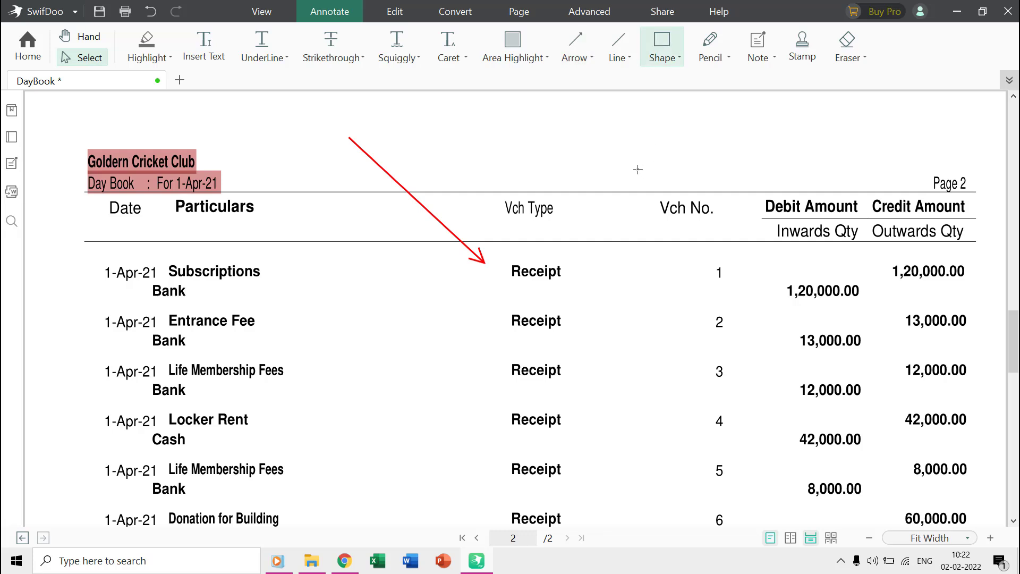
drag(640, 175, 728, 227)
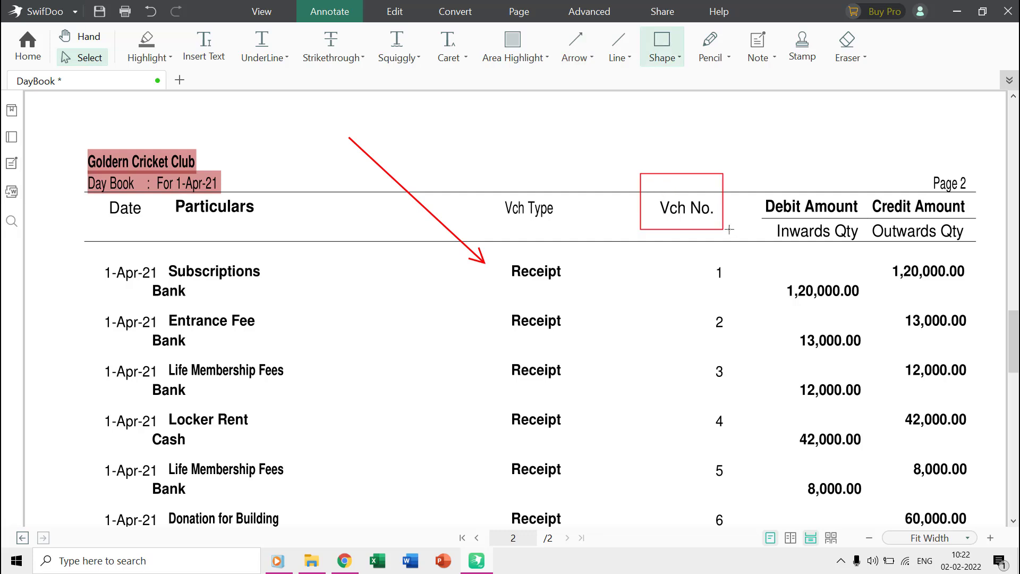
click(710, 47)
mouse_move(697, 313)
mouse_down()
mouse_move(737, 299)
mouse_move(707, 290)
mouse_up()
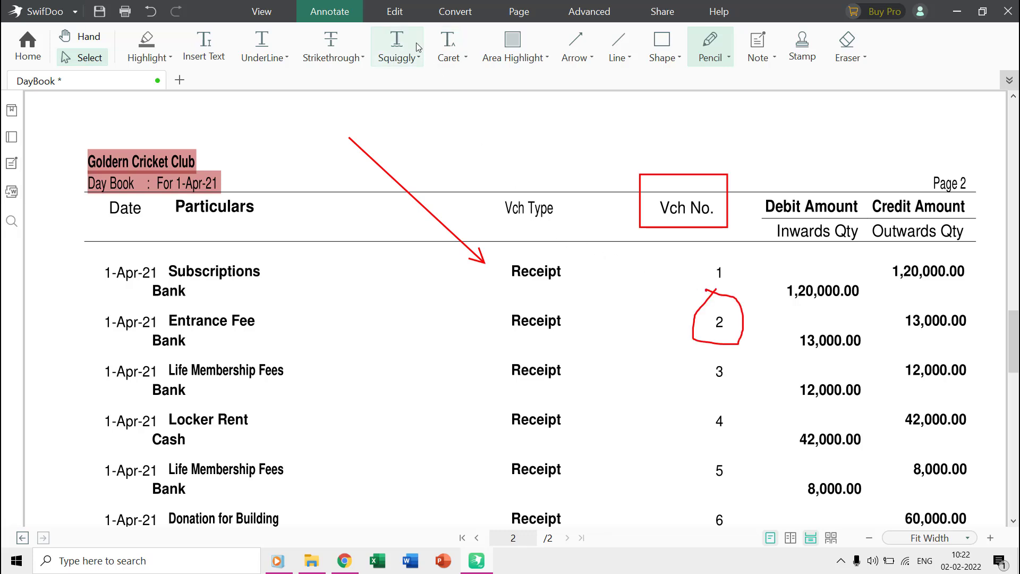
click(395, 12)
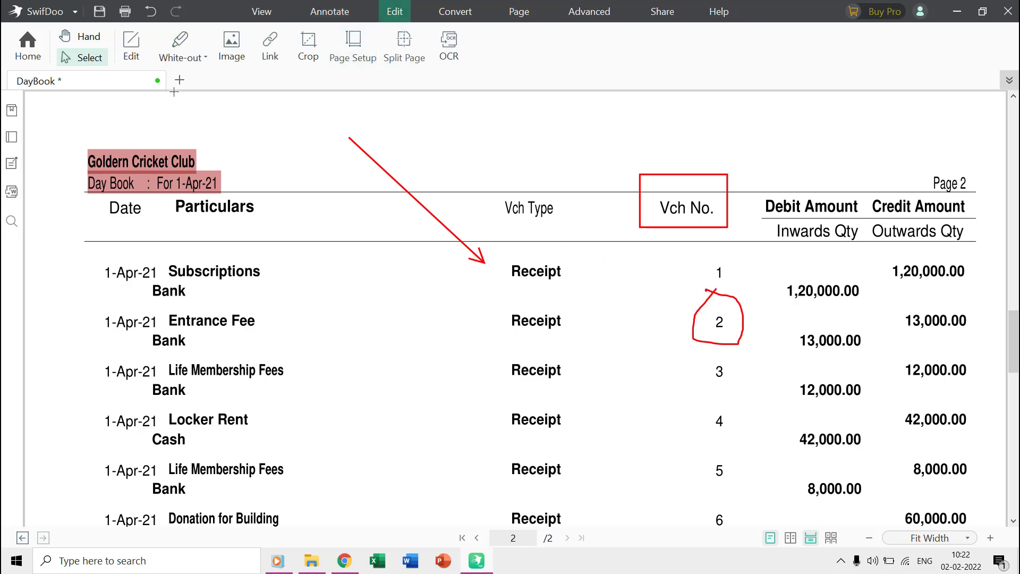
Append ' - 30-Apr-21' after 'For 1-Apr-21' in the page 2 header text.
click(132, 46)
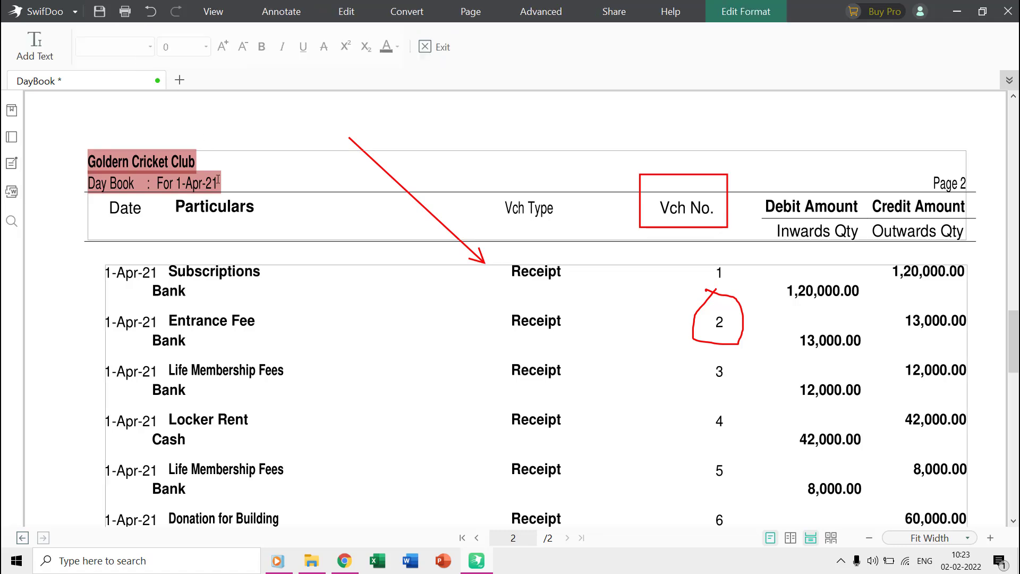
click(222, 182)
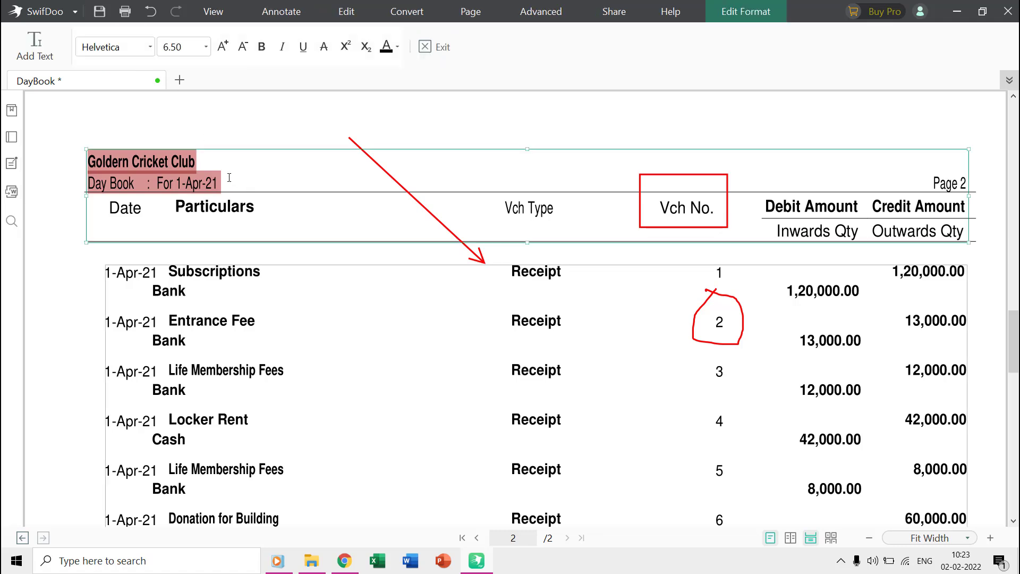
text(- )
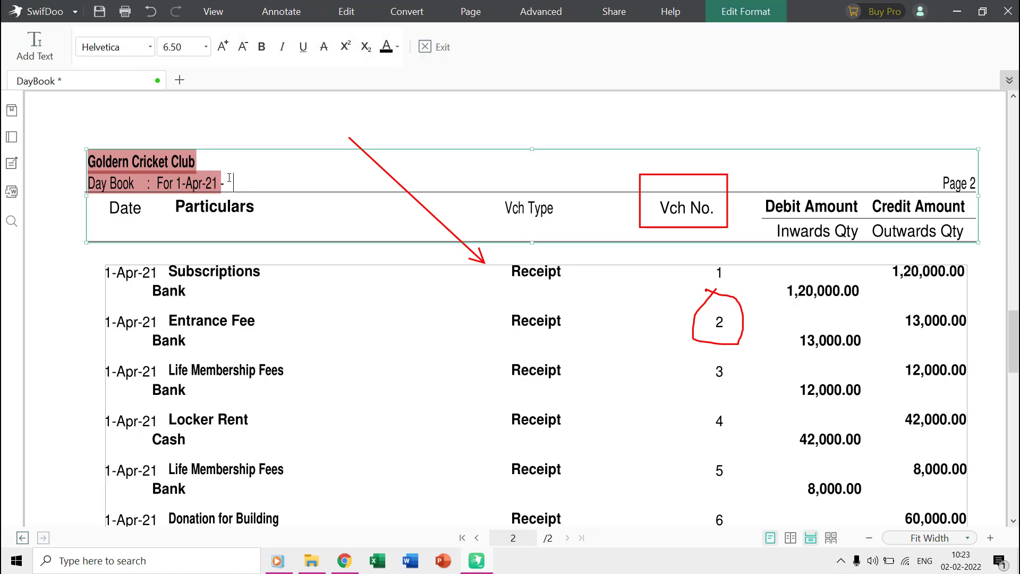
text(30-)
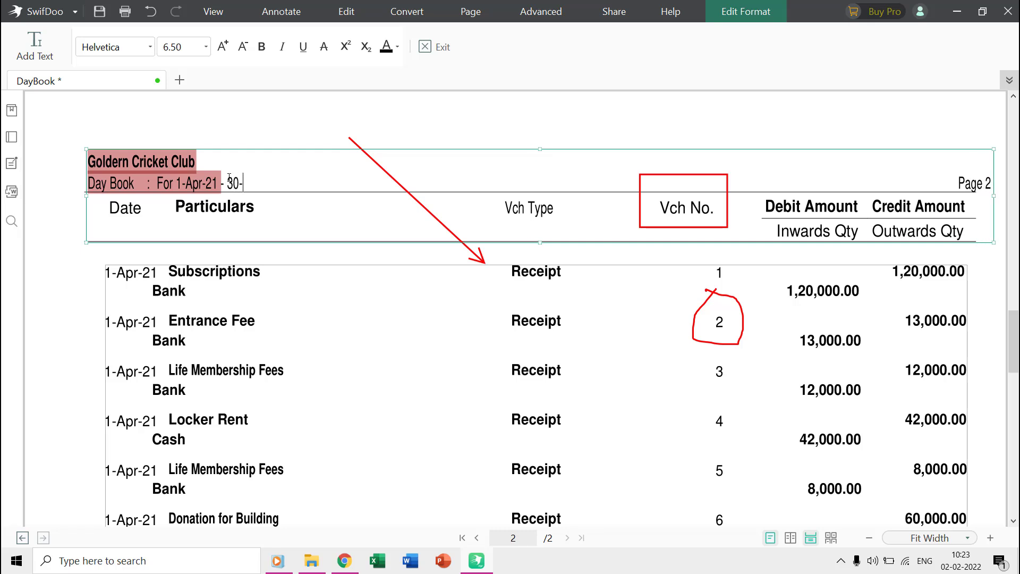
text(Apr-21)
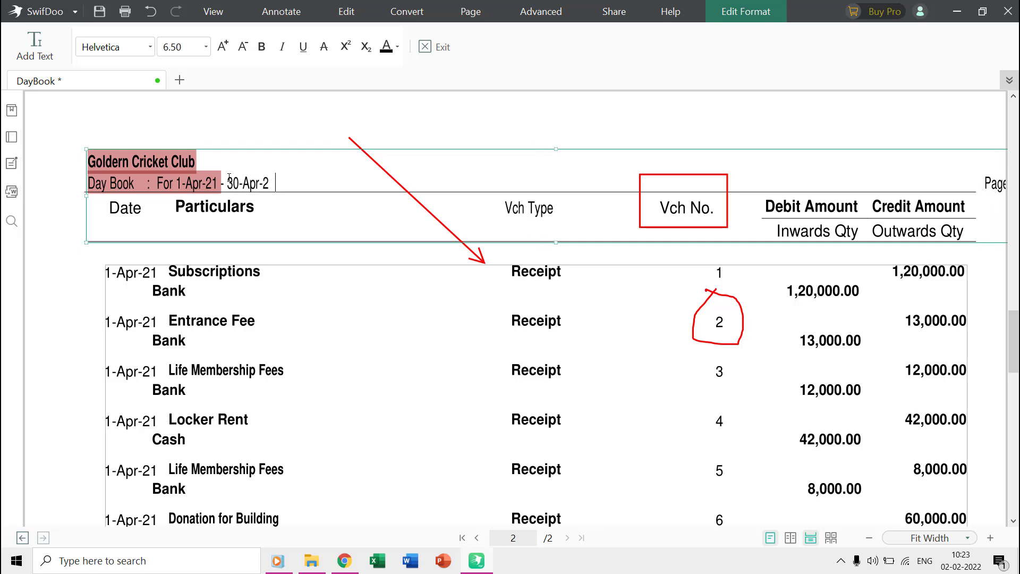
Convert DayBook.pdf to a Word .docx file, then select page 1 among the Page thumbnails.
click(257, 109)
click(395, 11)
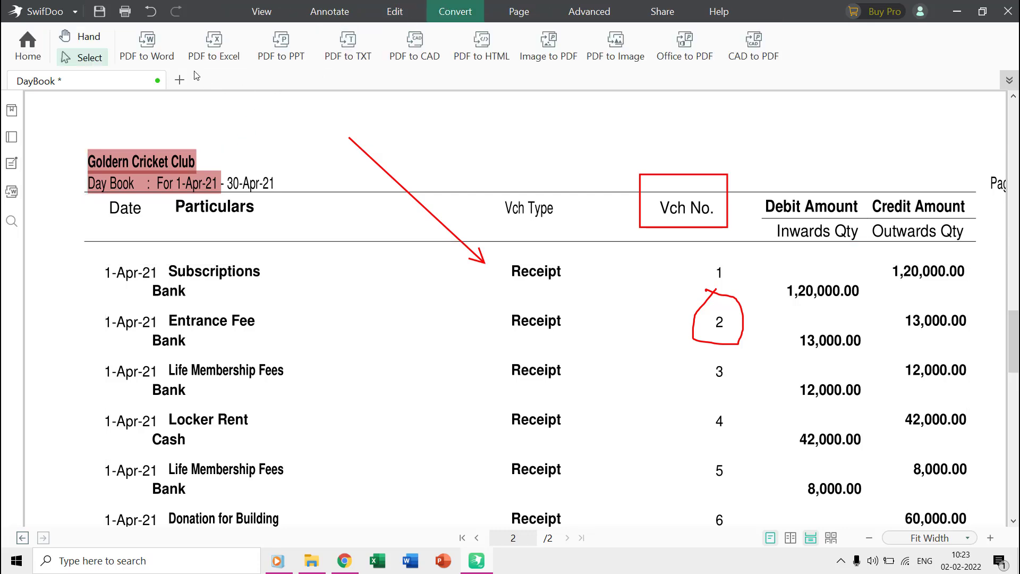
click(143, 51)
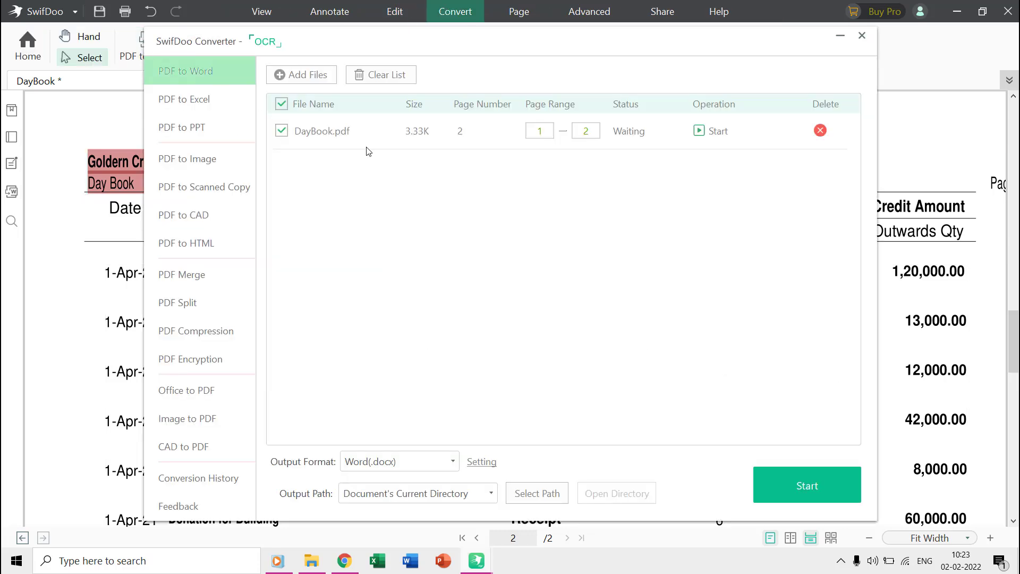
click(801, 485)
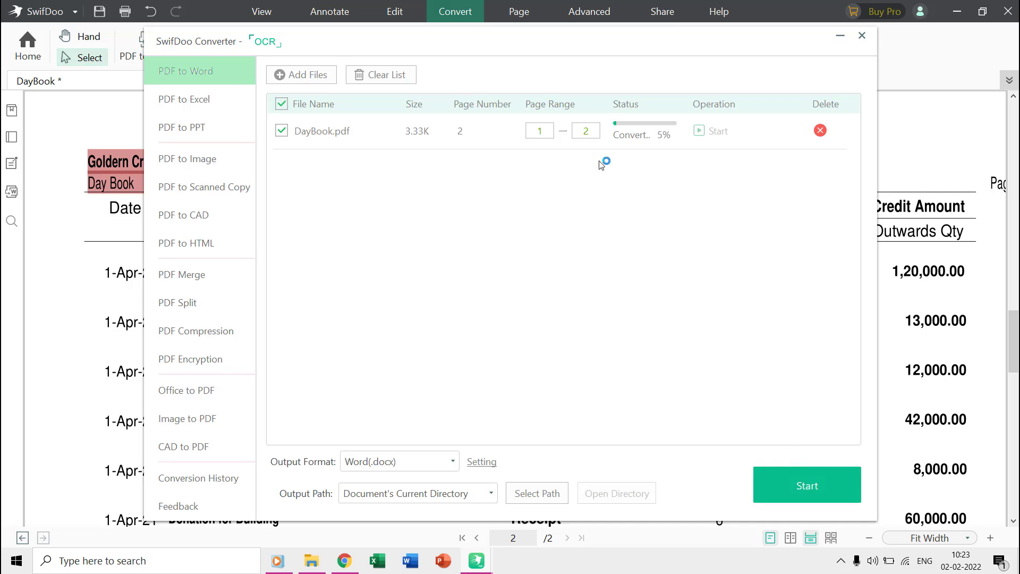
double_click(537, 131)
double_click(586, 132)
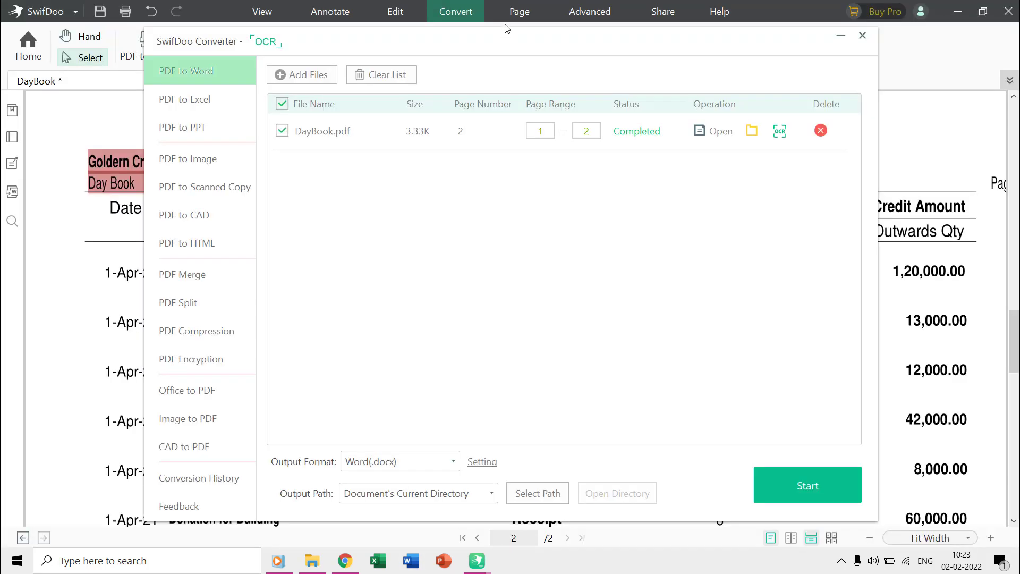
click(515, 19)
click(198, 166)
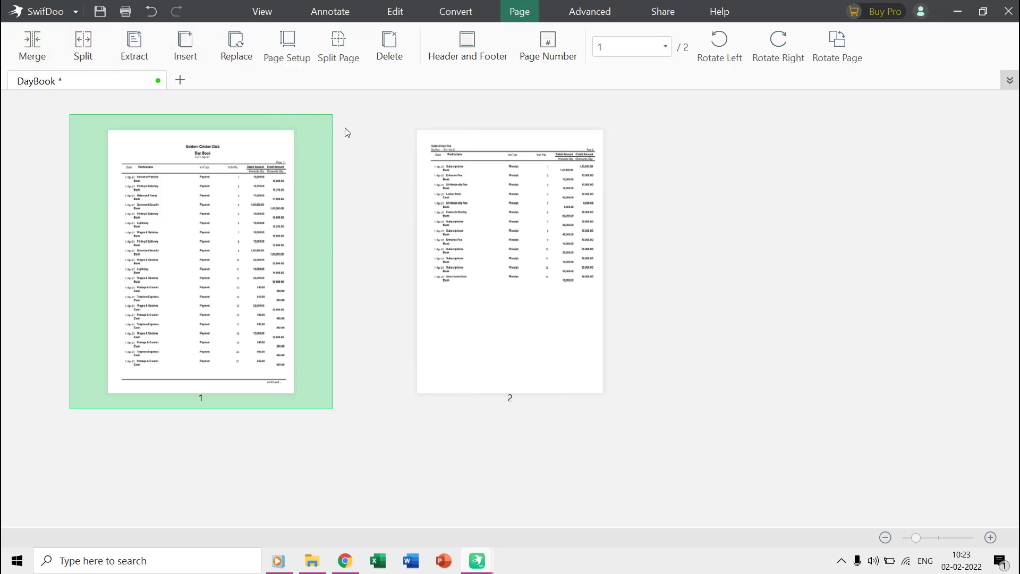
Insert a blank page after page 1 and open the new page 2.
click(190, 46)
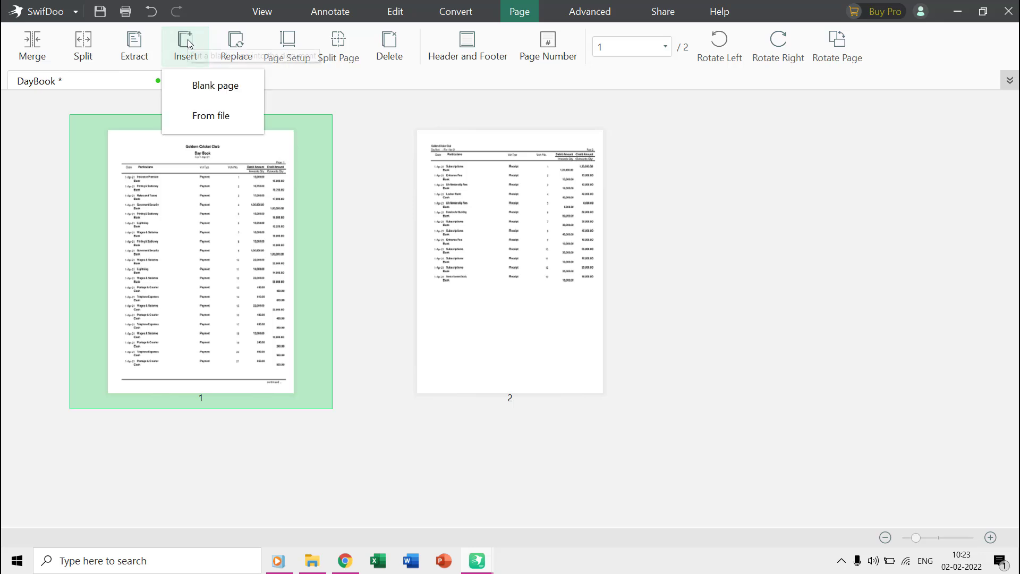
click(212, 86)
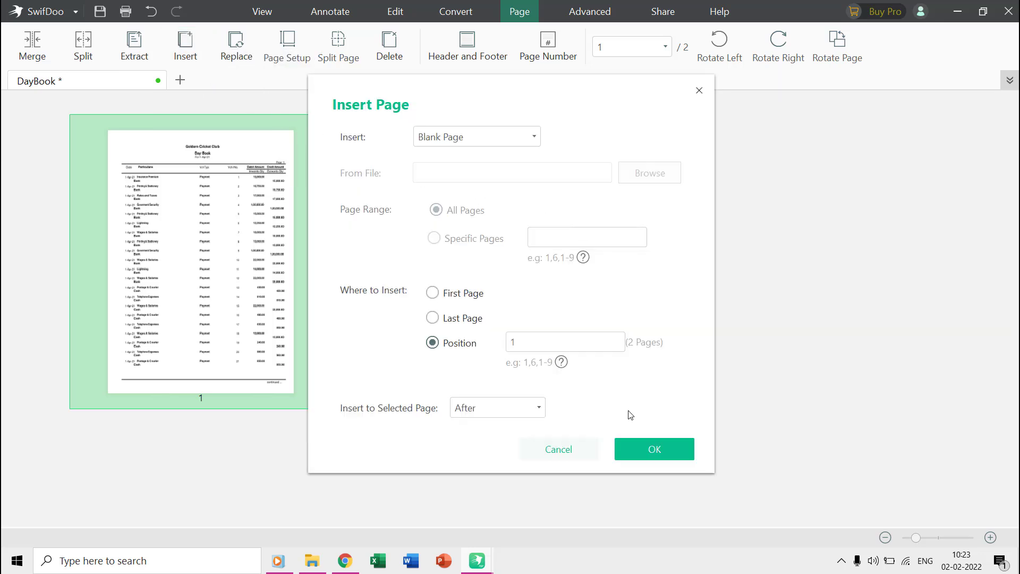
click(648, 446)
double_click(517, 207)
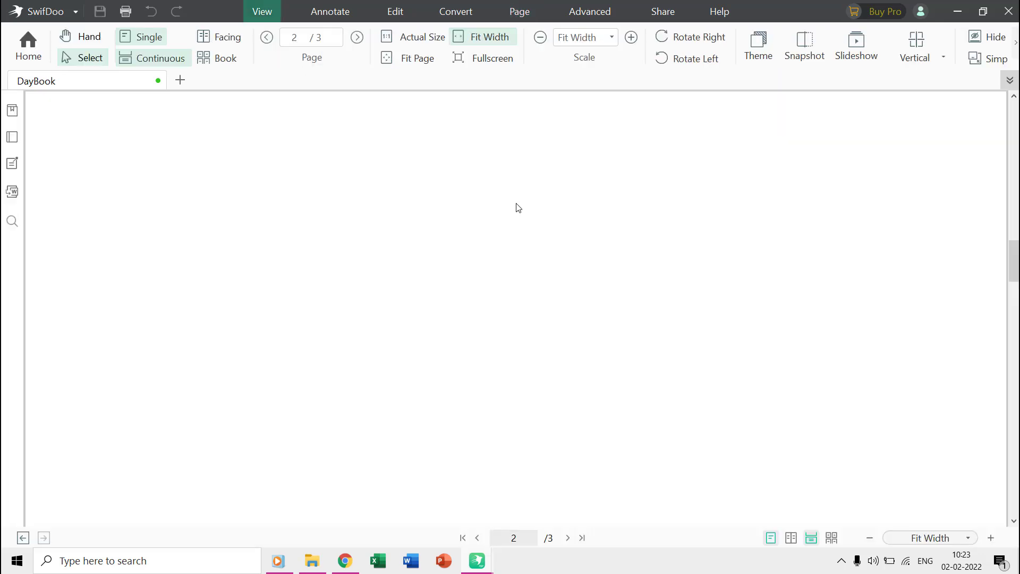
Try text editing on the blank page, choosing Use OCR, then close the OCR settings unused.
click(395, 12)
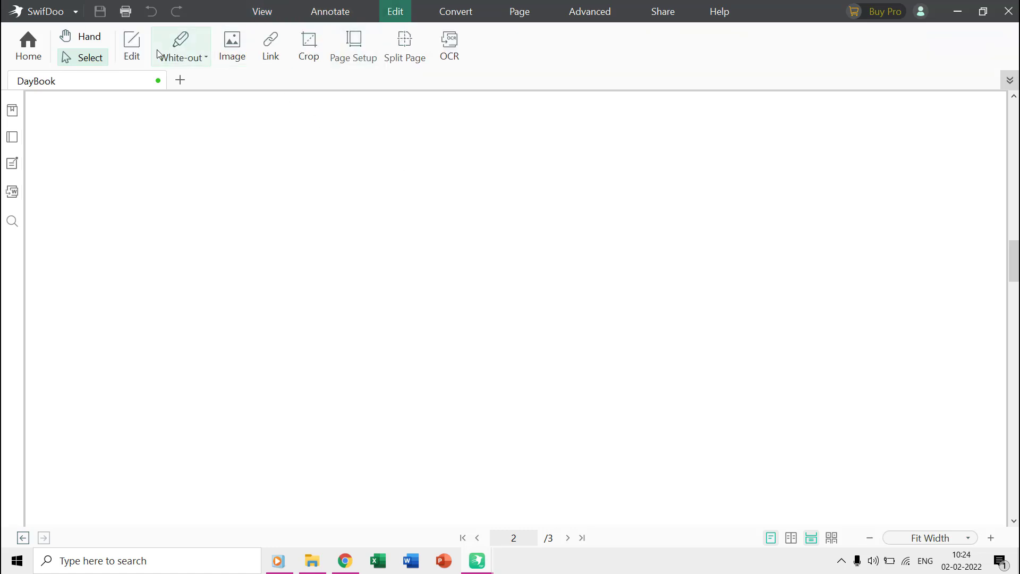
click(129, 57)
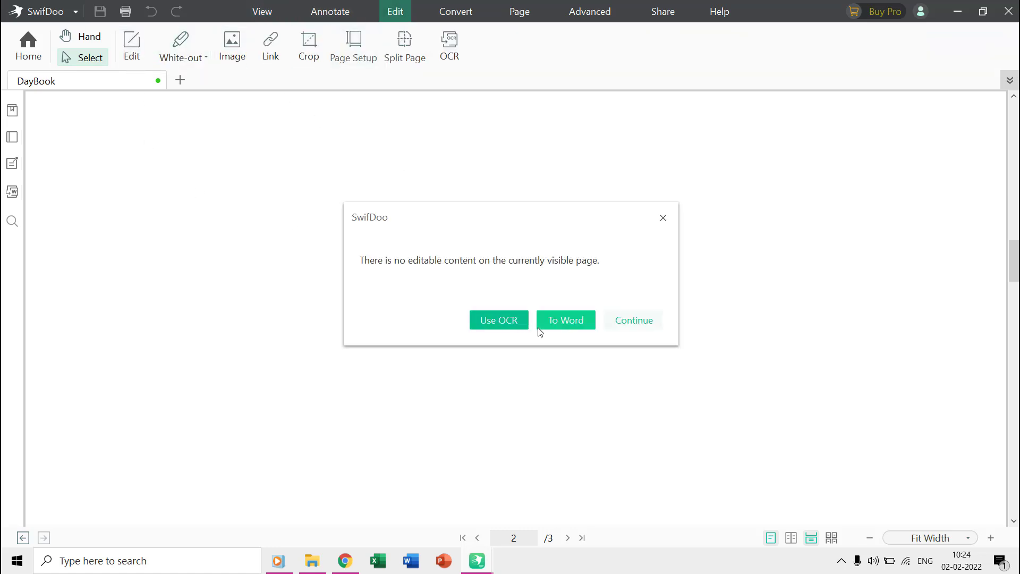
click(480, 320)
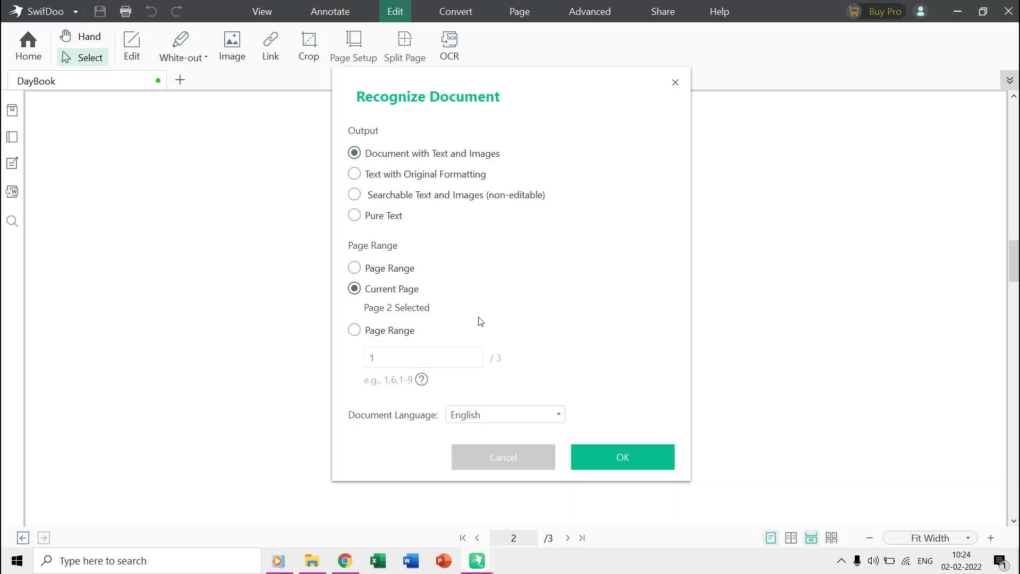
click(676, 82)
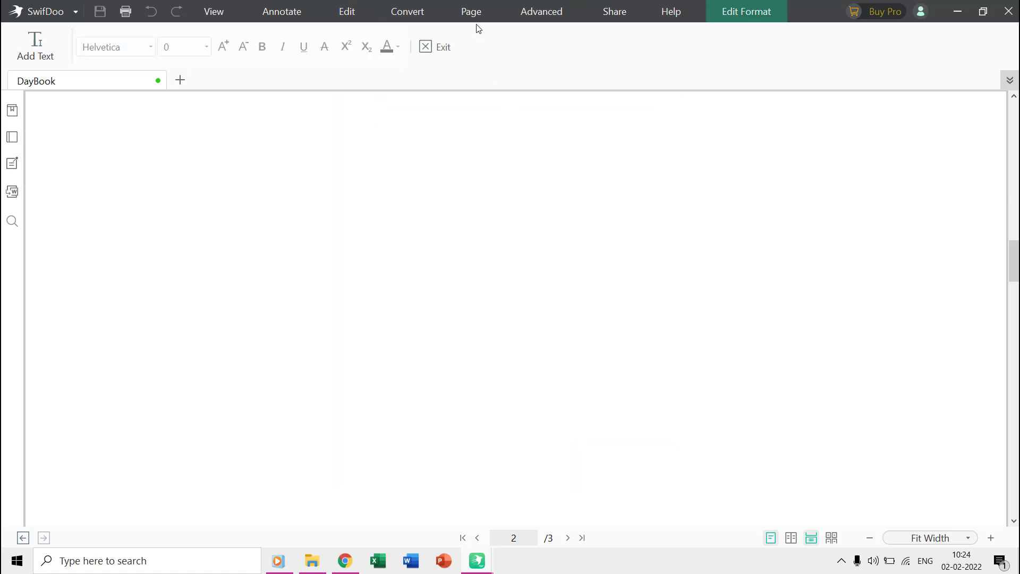
Preview Encryption's open and owner password options, cancel it, then browse the Watermark choices.
click(545, 12)
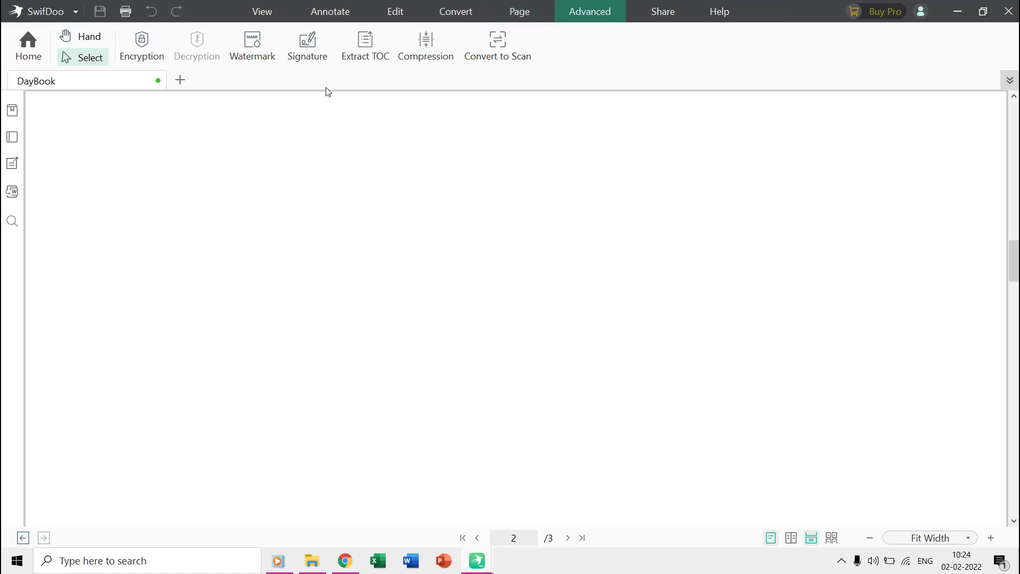
click(148, 53)
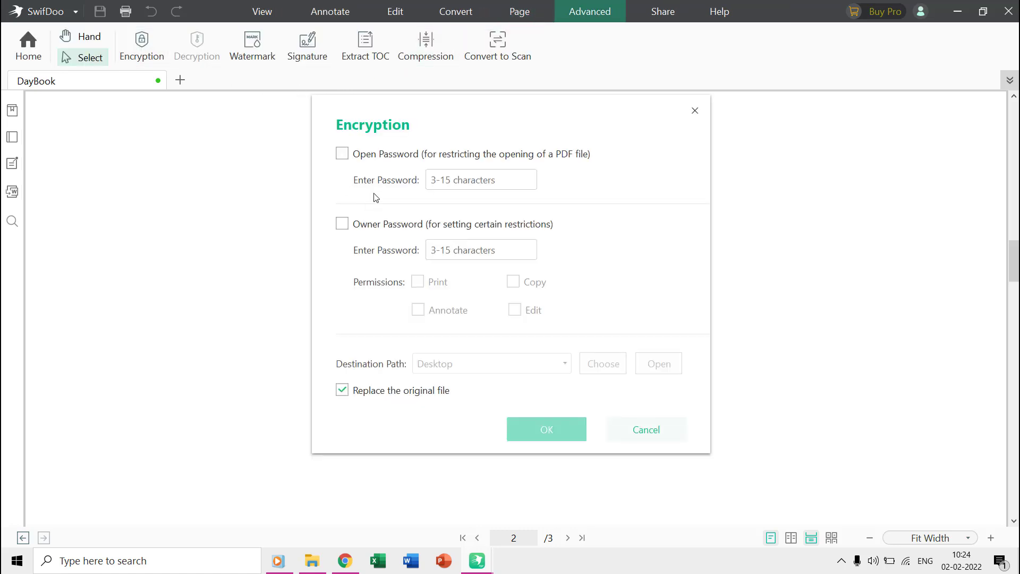
click(375, 158)
click(367, 227)
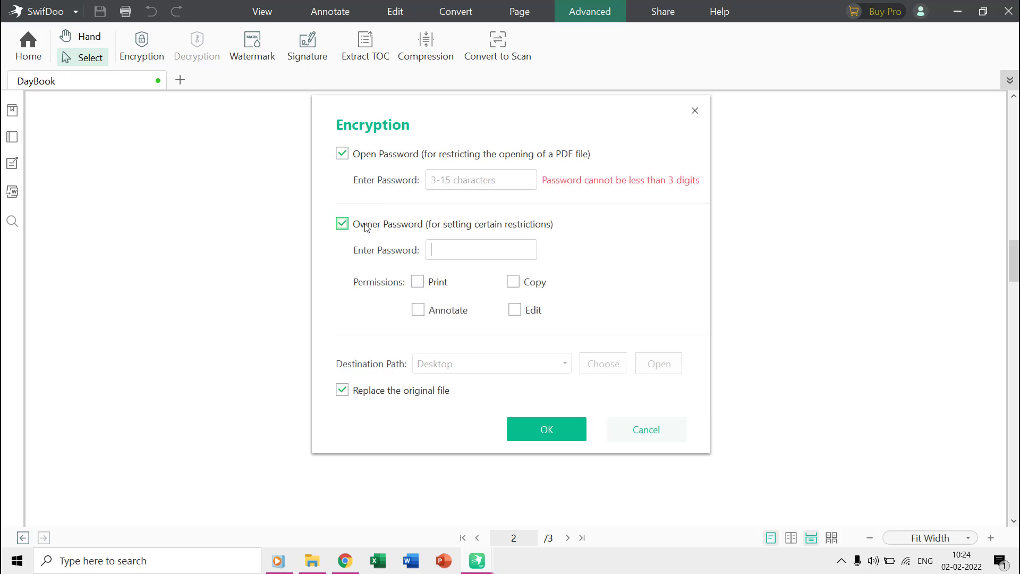
click(652, 441)
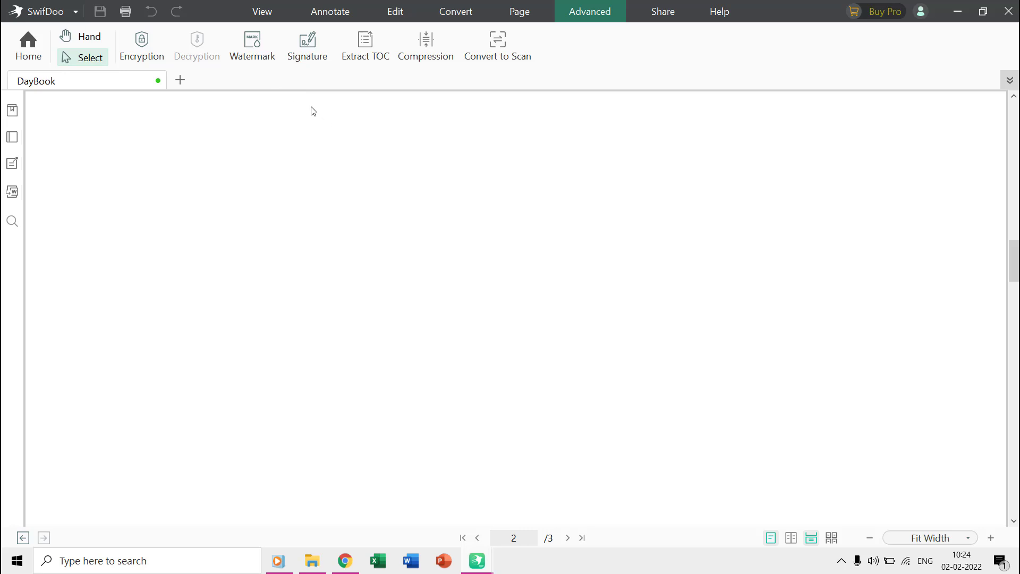
click(250, 60)
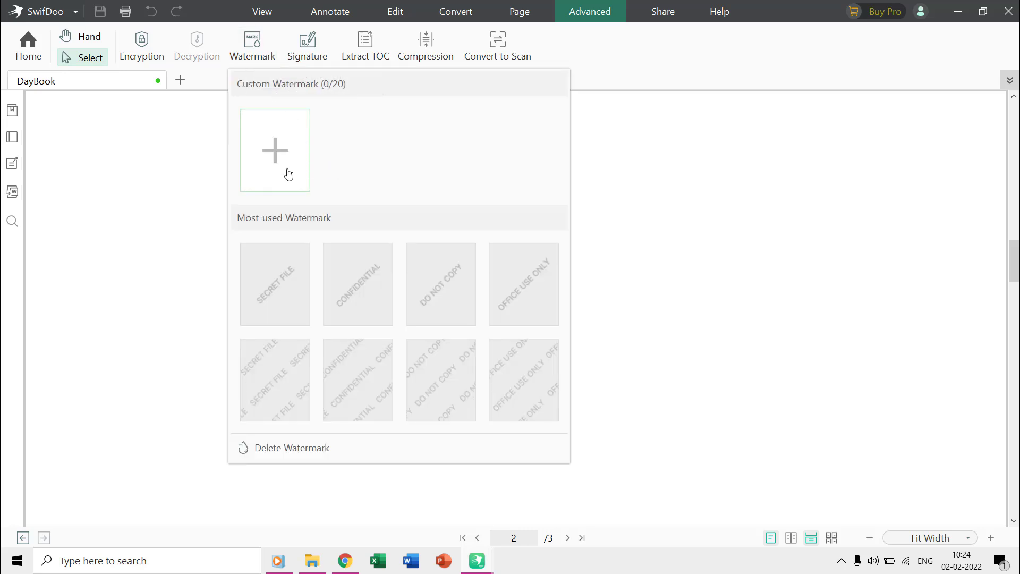
click(294, 284)
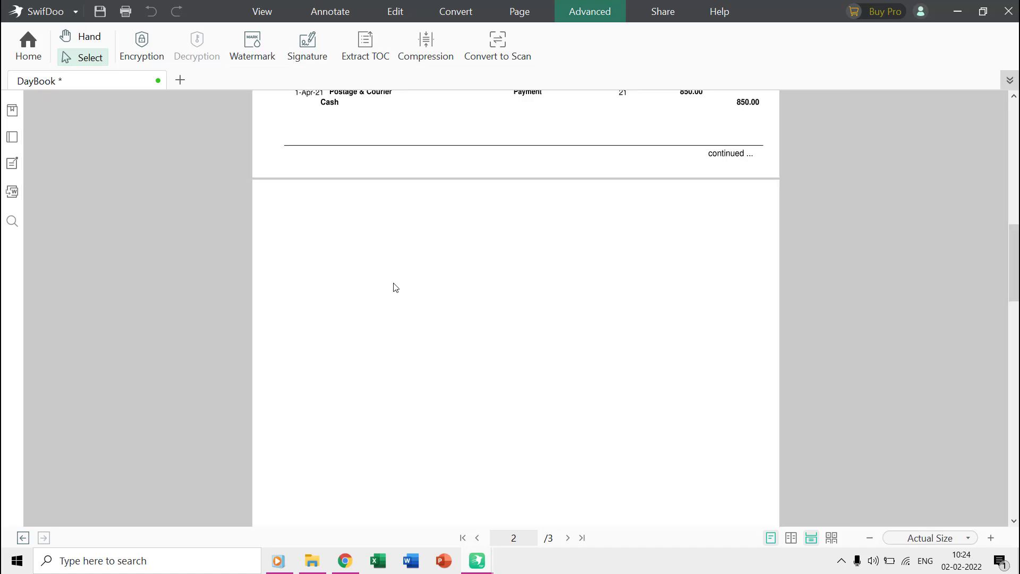
Open Create New Signature, try typed and handwritten modes, and close without signing.
click(307, 54)
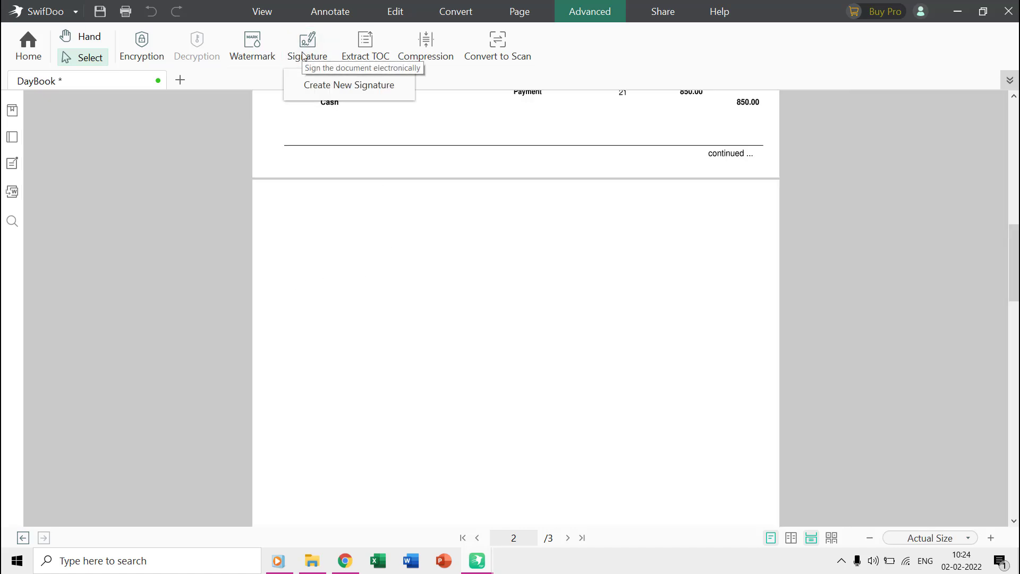
click(315, 85)
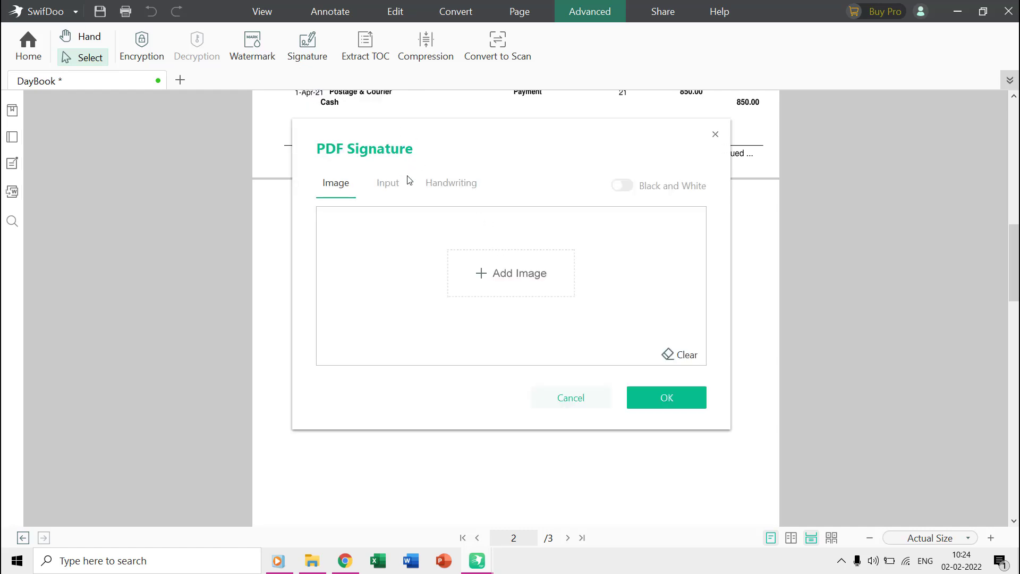
click(397, 189)
click(445, 190)
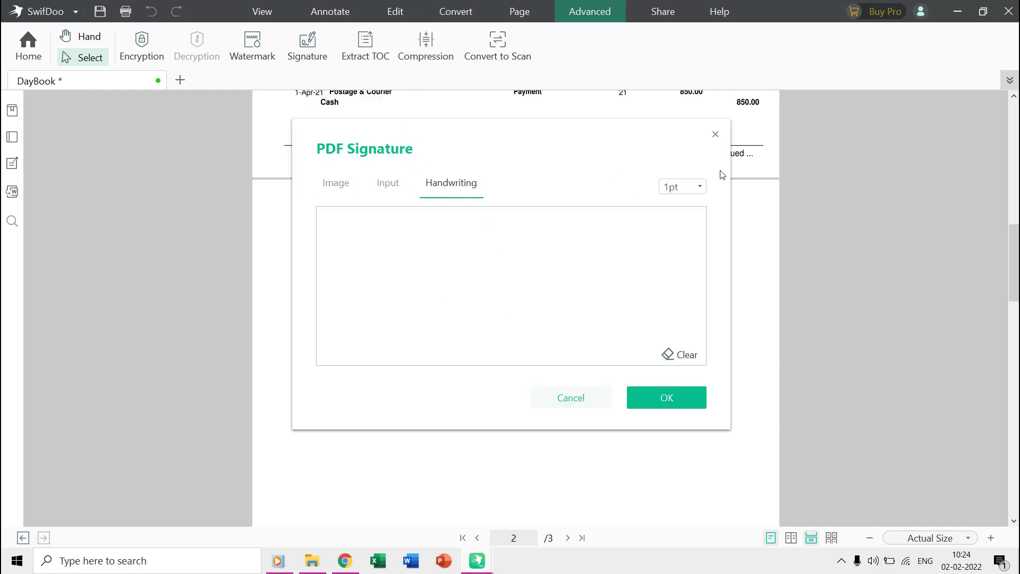
click(715, 134)
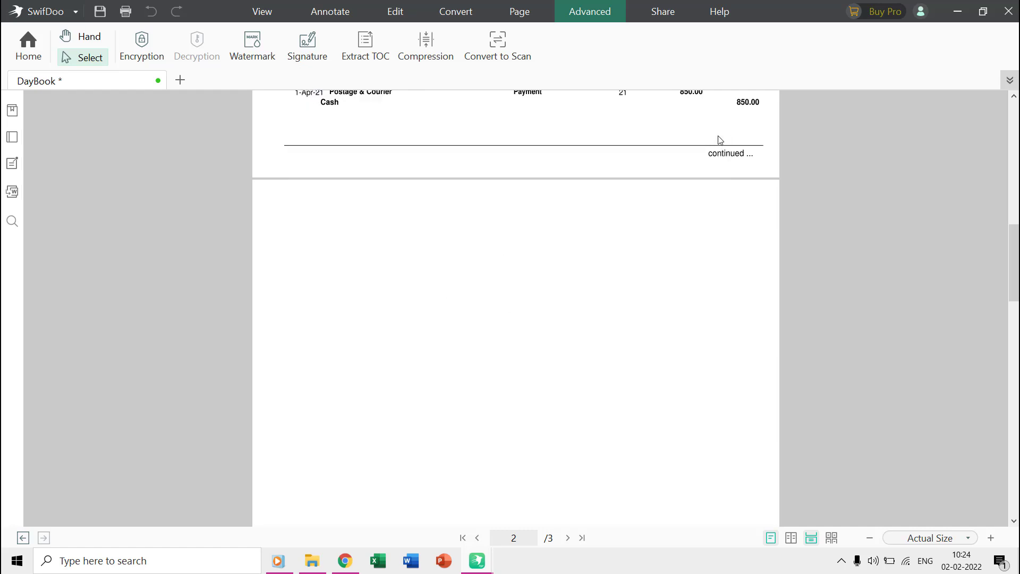
click(428, 49)
click(628, 319)
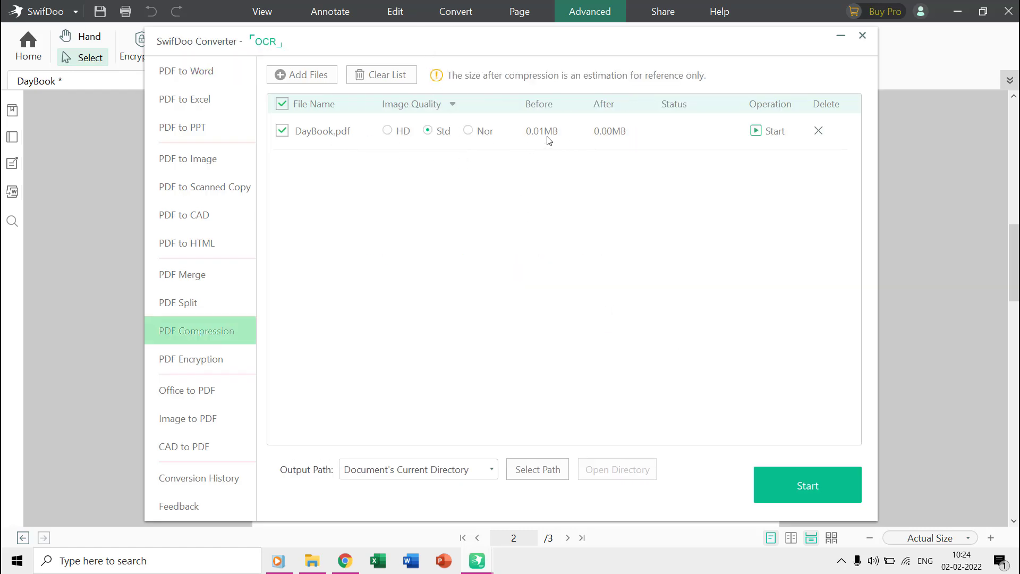
mouse_move(622, 140)
click(864, 37)
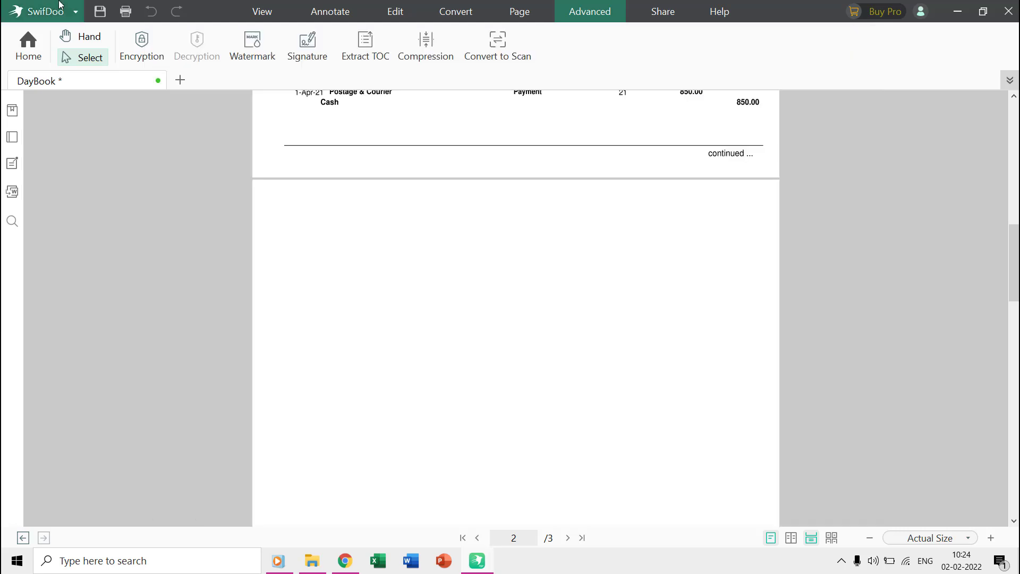
Go back to the Welcome screen, where DayBook.pdf is listed among recent files.
click(23, 66)
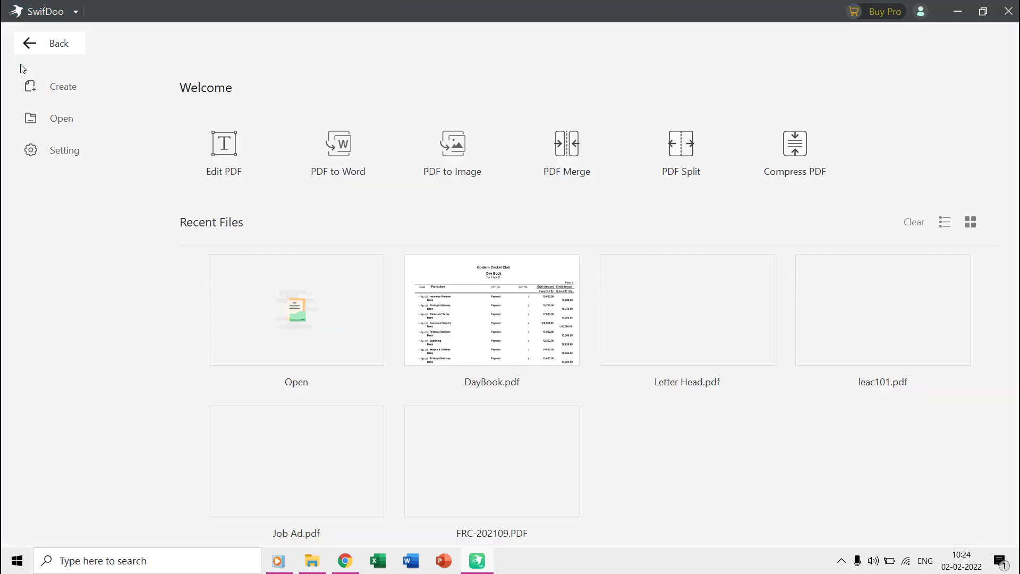